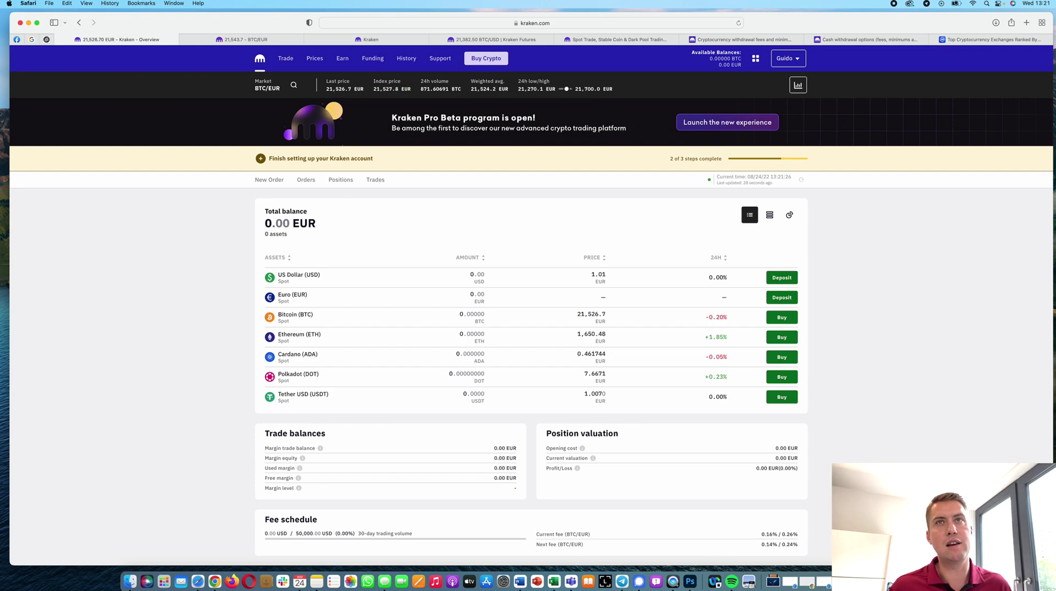
# - Review CoinMarketCap's spot exchange ranking, where Kraken is fourth with a 7.6 score
pyautogui.click(997, 40)
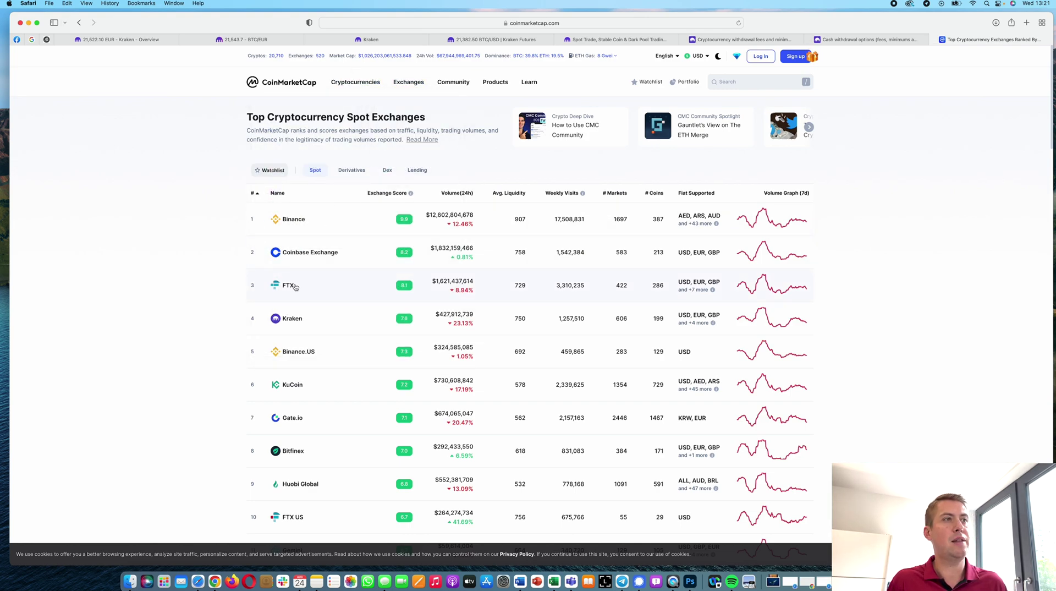
pyautogui.scroll(-2, 295, 286)
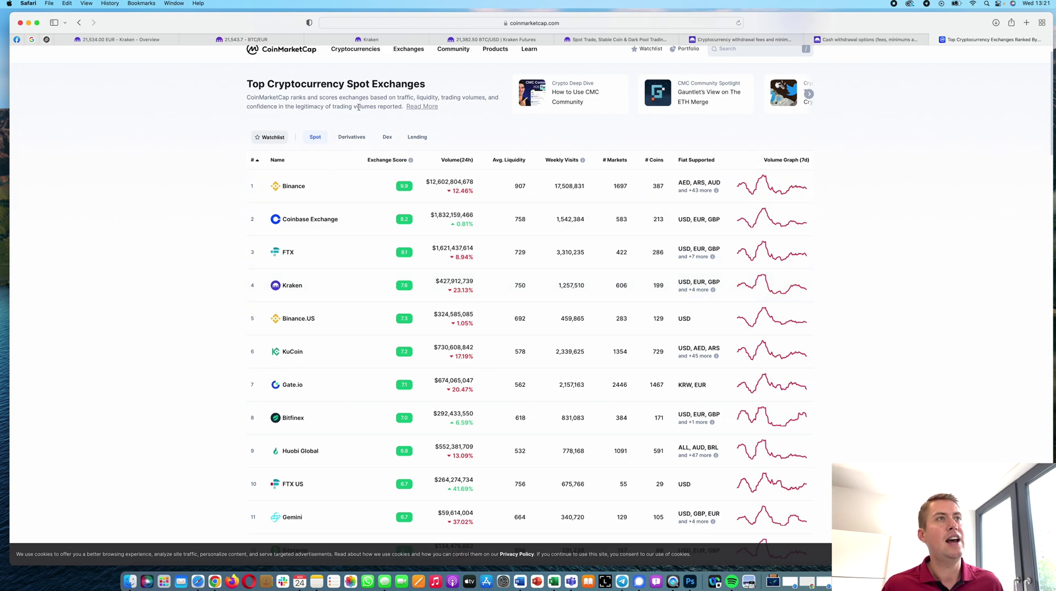
pyautogui.moveTo(388, 43)
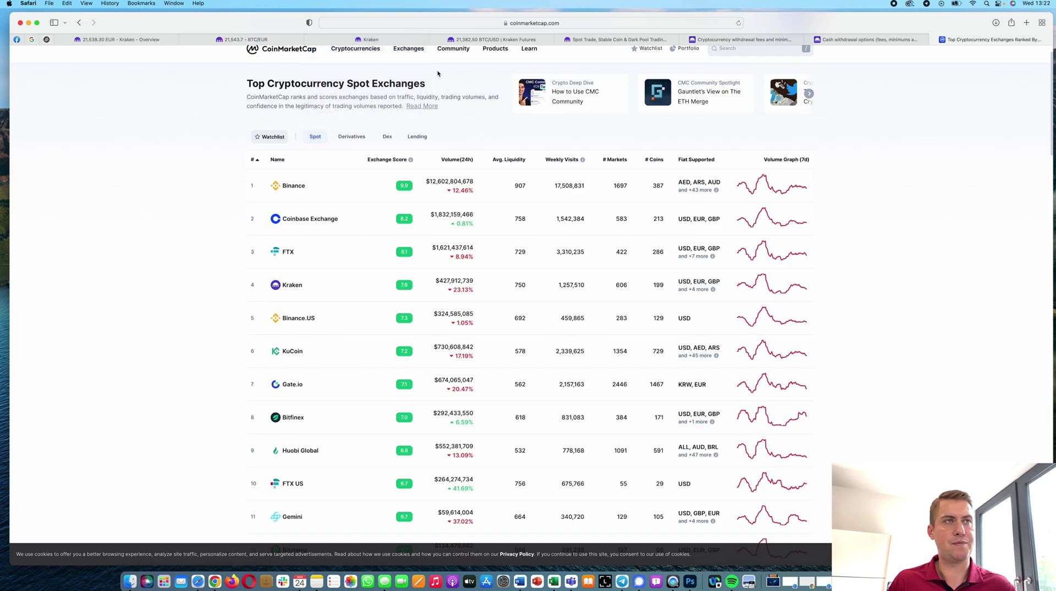
pyautogui.click(144, 41)
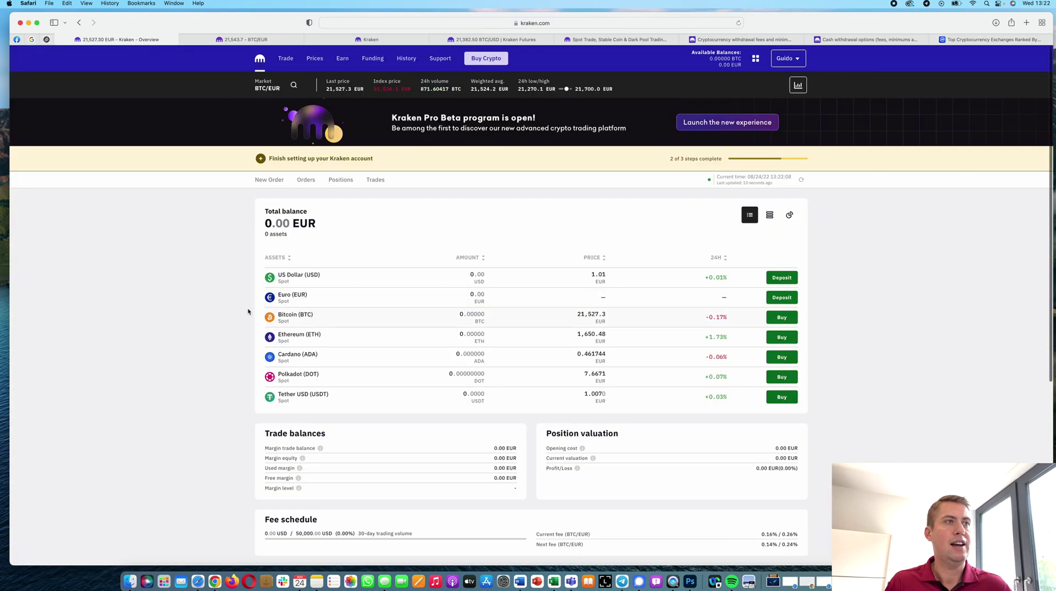
pyautogui.scroll(-5, 226, 306)
pyautogui.scroll(5, 259, 269)
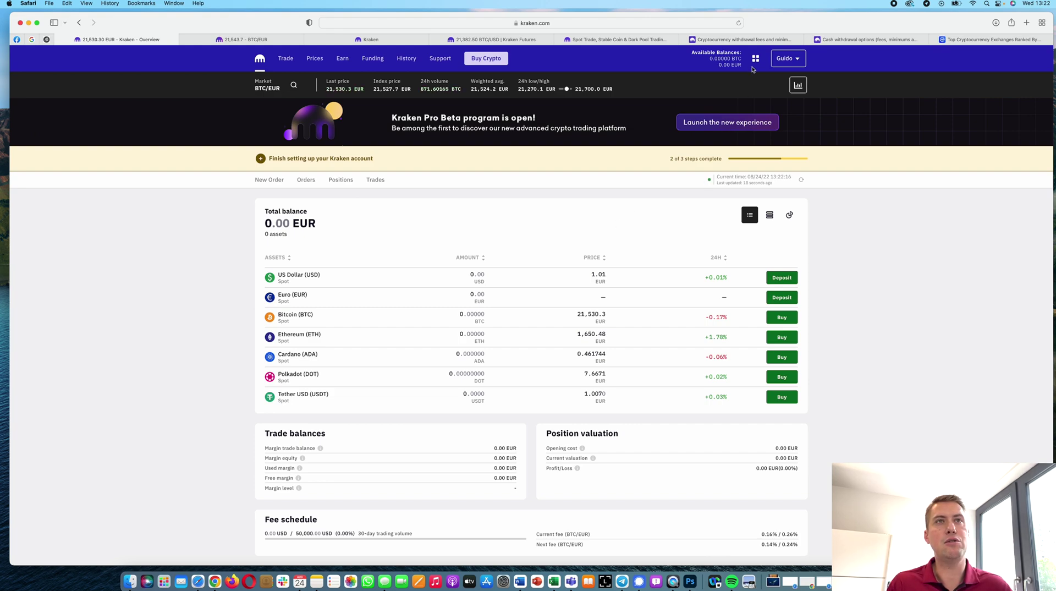
pyautogui.click(793, 60)
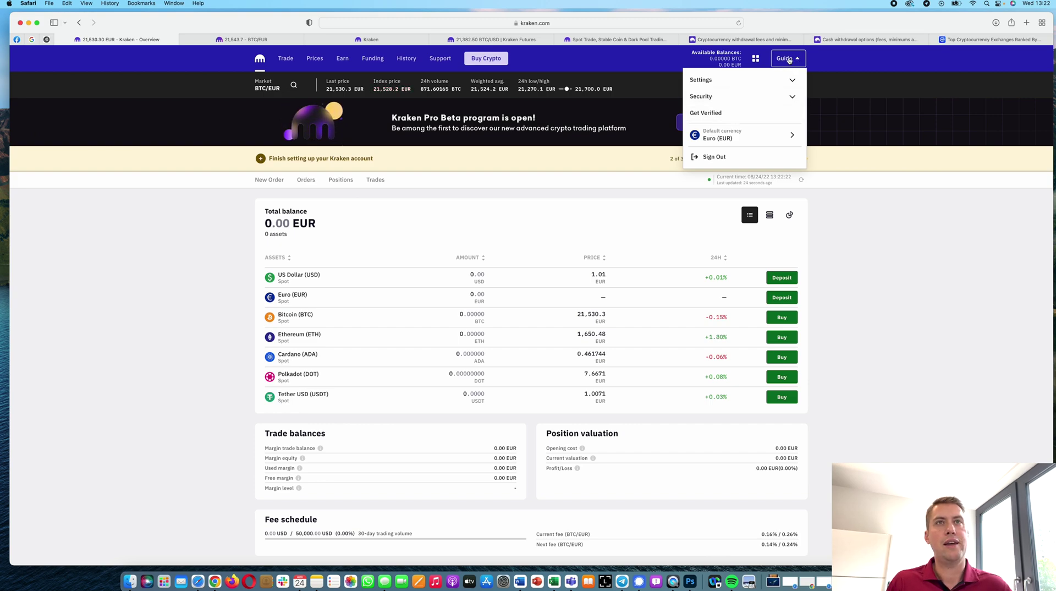
pyautogui.click(718, 113)
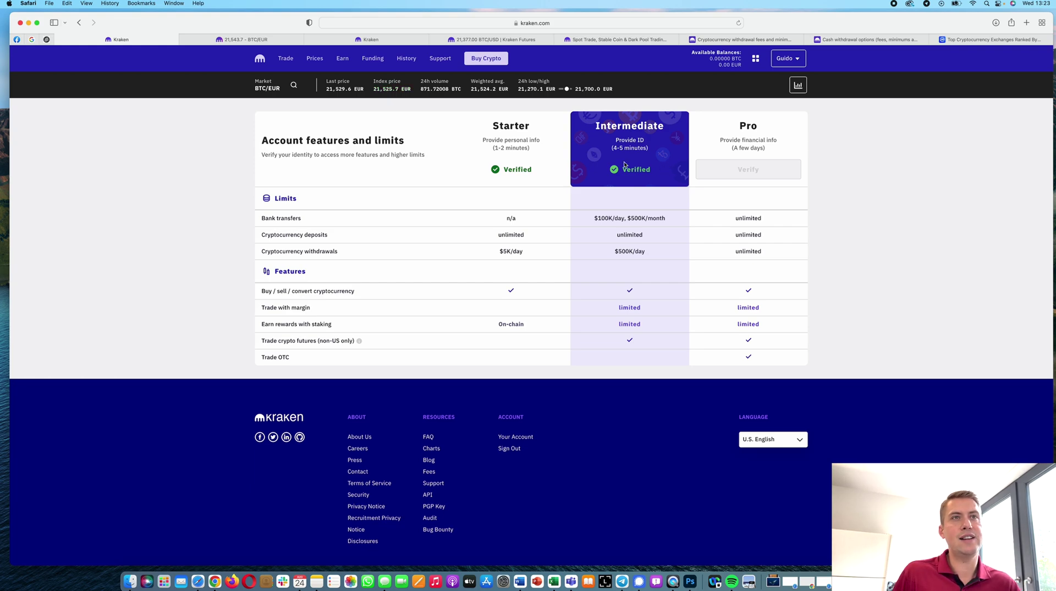
pyautogui.moveTo(614, 147); pyautogui.dragTo(645, 146)
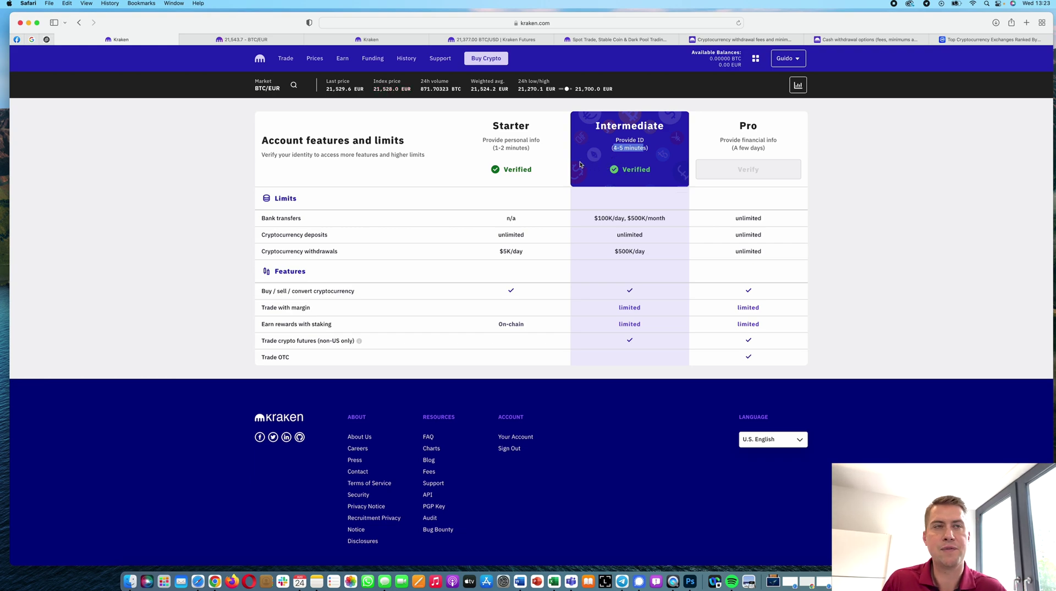
pyautogui.click(787, 58)
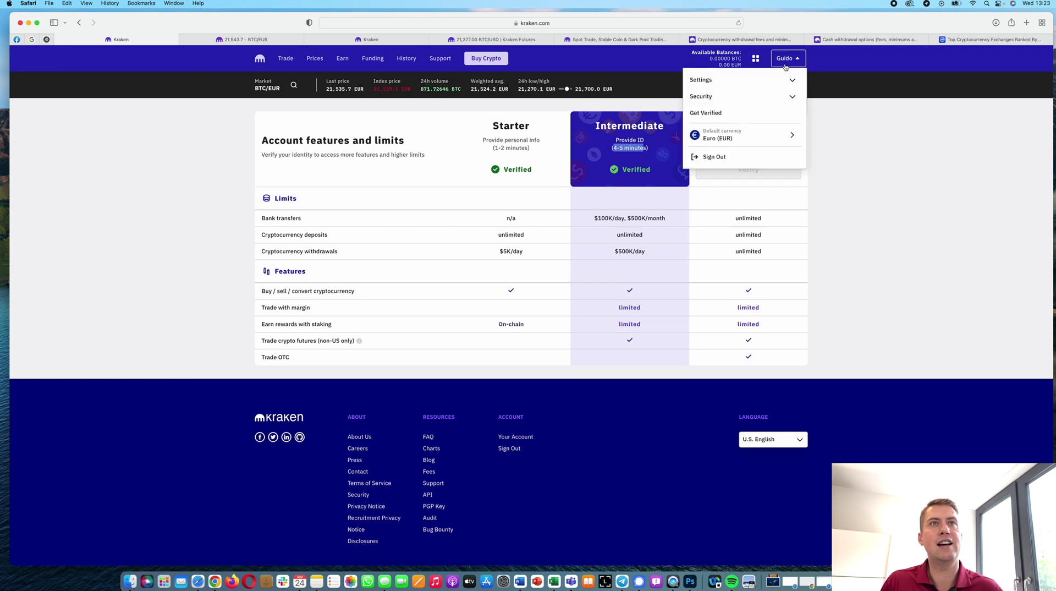
pyautogui.click(791, 97)
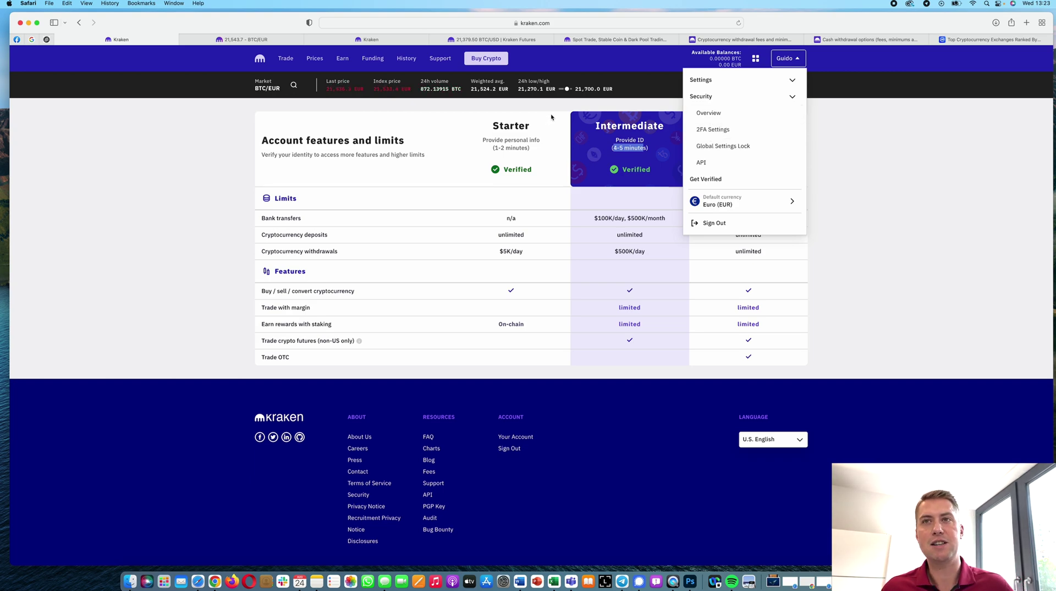
pyautogui.click(163, 144)
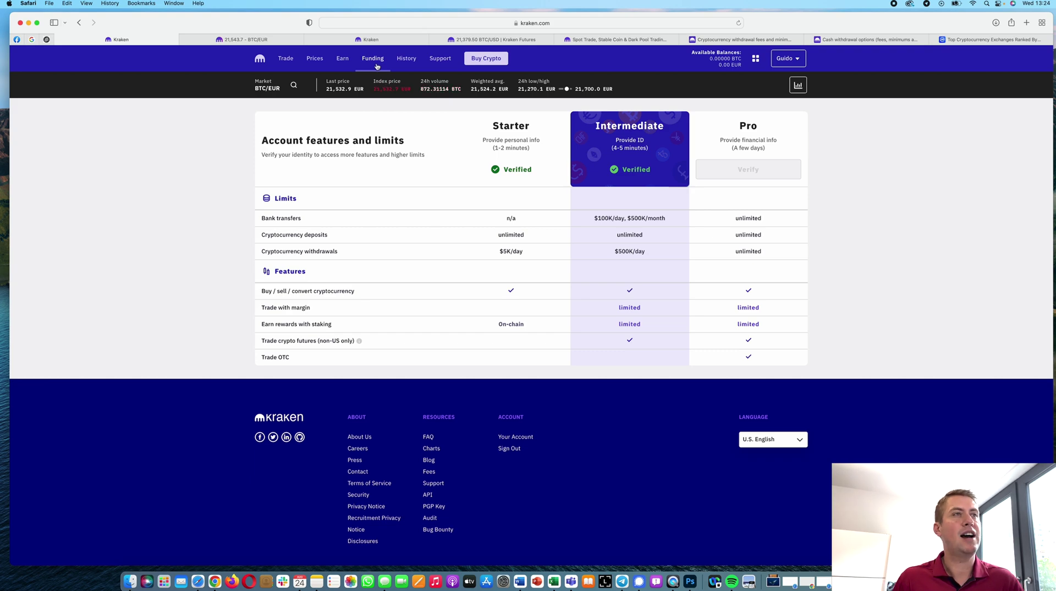
# - Go to Funding, start a new deposit and search the currency list for 'euro'
pyautogui.click(377, 66)
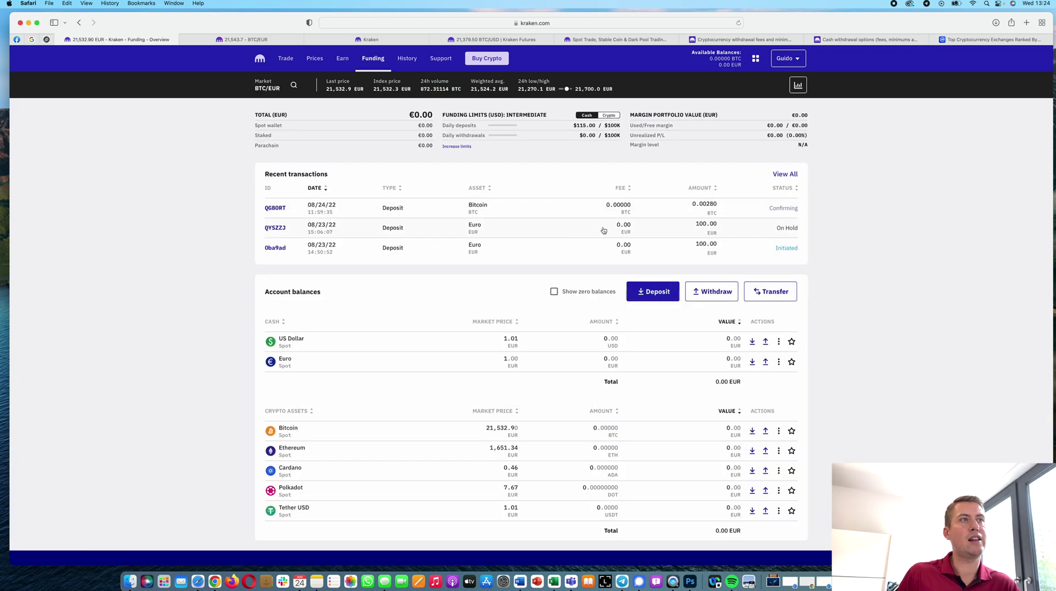
pyautogui.scroll(-2, 500, 336)
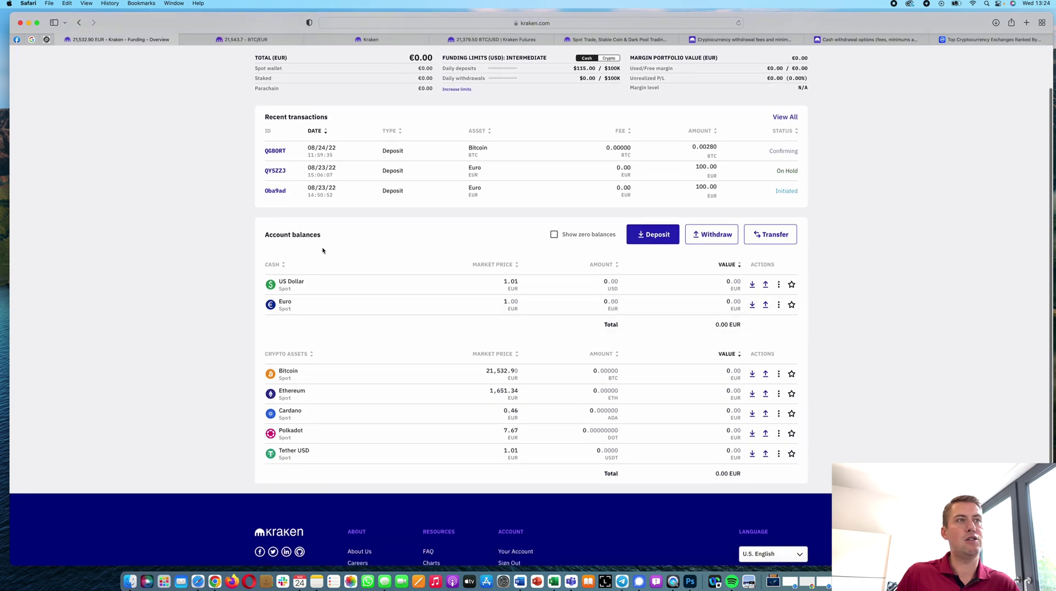
pyautogui.scroll(2, 486, 239)
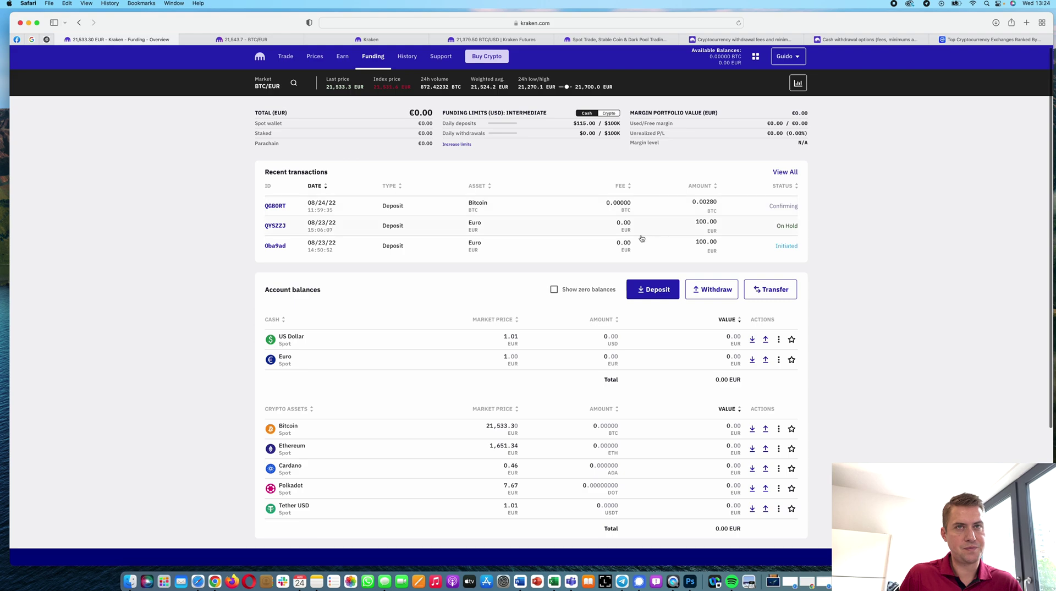
pyautogui.click(656, 296)
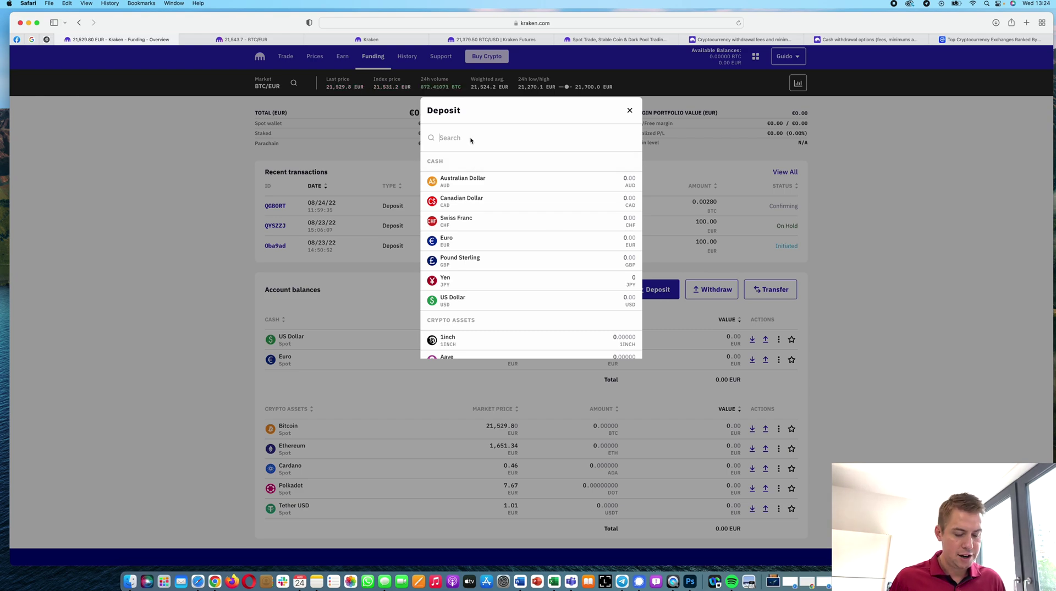
pyautogui.write('euro')
# - Choose Euro, enter a 100 EUR deposit amount and browse the offered banks
pyautogui.click(483, 189)
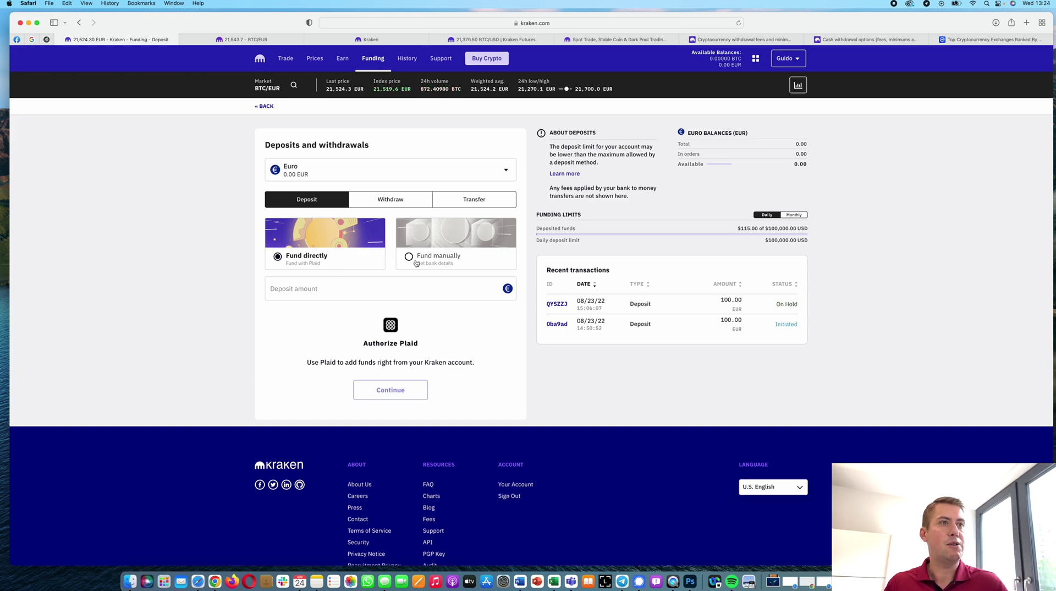
pyautogui.click(372, 289)
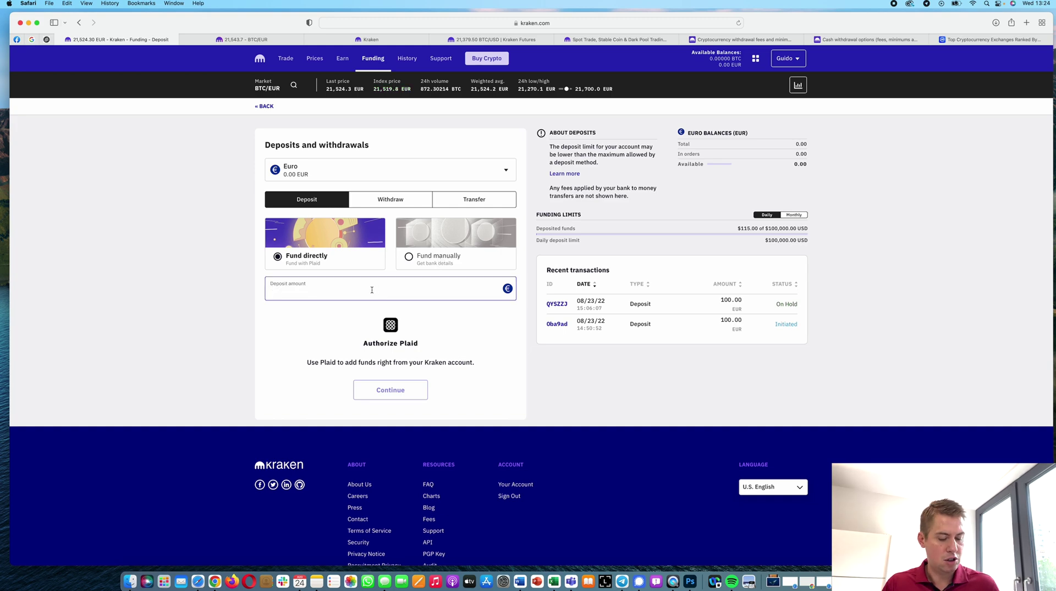
pyautogui.write('100')
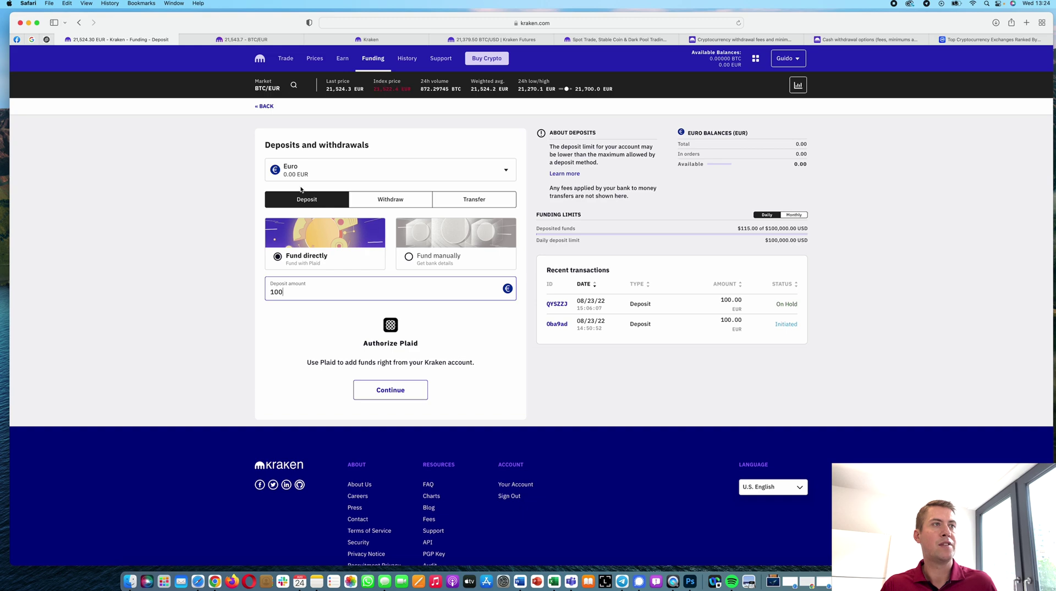
pyautogui.click(396, 390)
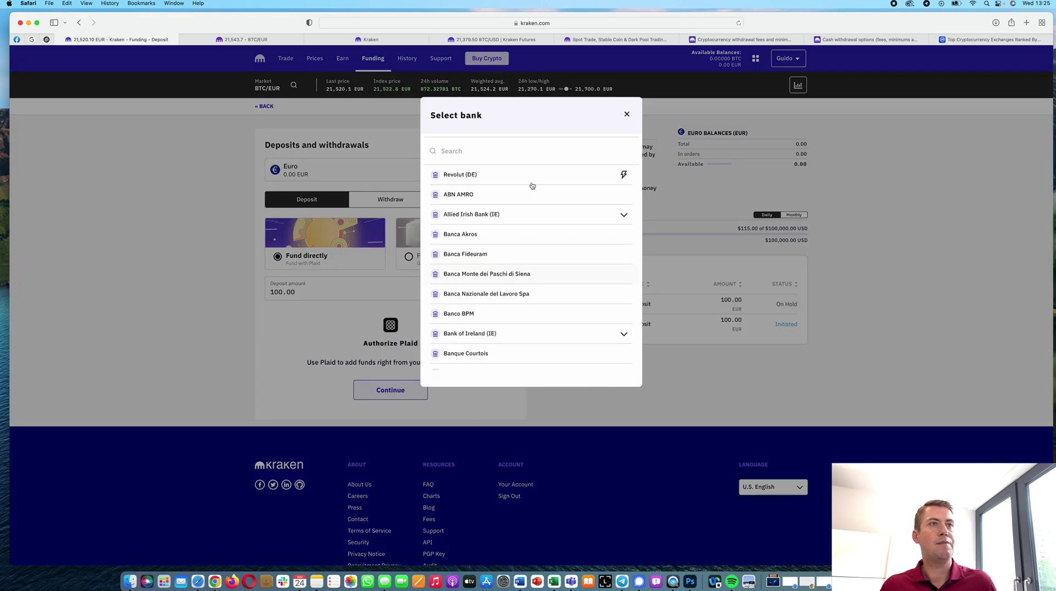
pyautogui.scroll(-1, 518, 199)
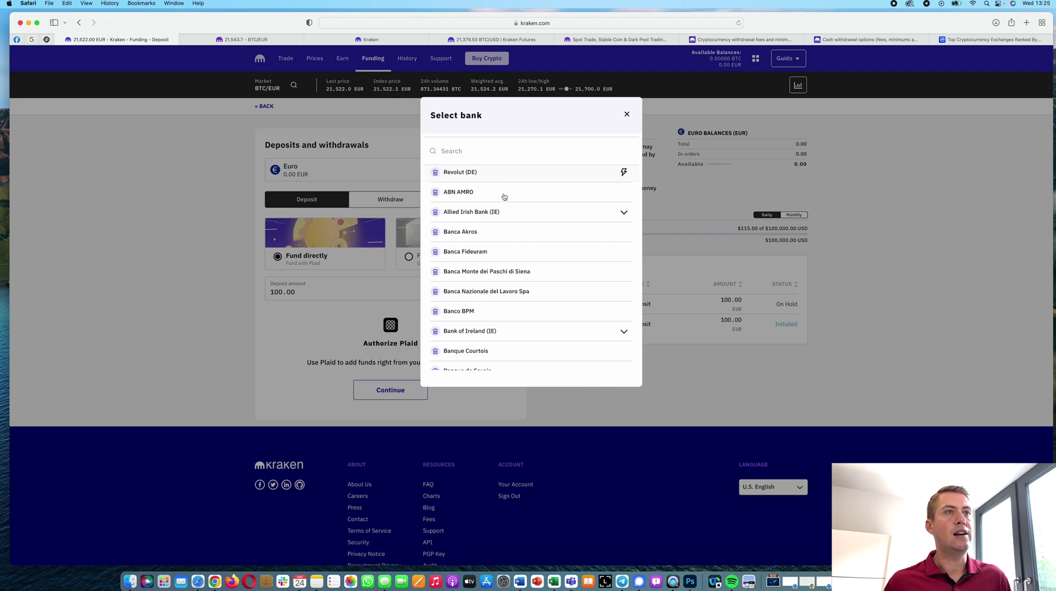
pyautogui.scroll(-15, 506, 207)
pyautogui.scroll(15, 510, 208)
# - Close the bank list and switch to Fund manually, reviewing the Clear Junction SEPA details
pyautogui.click(356, 311)
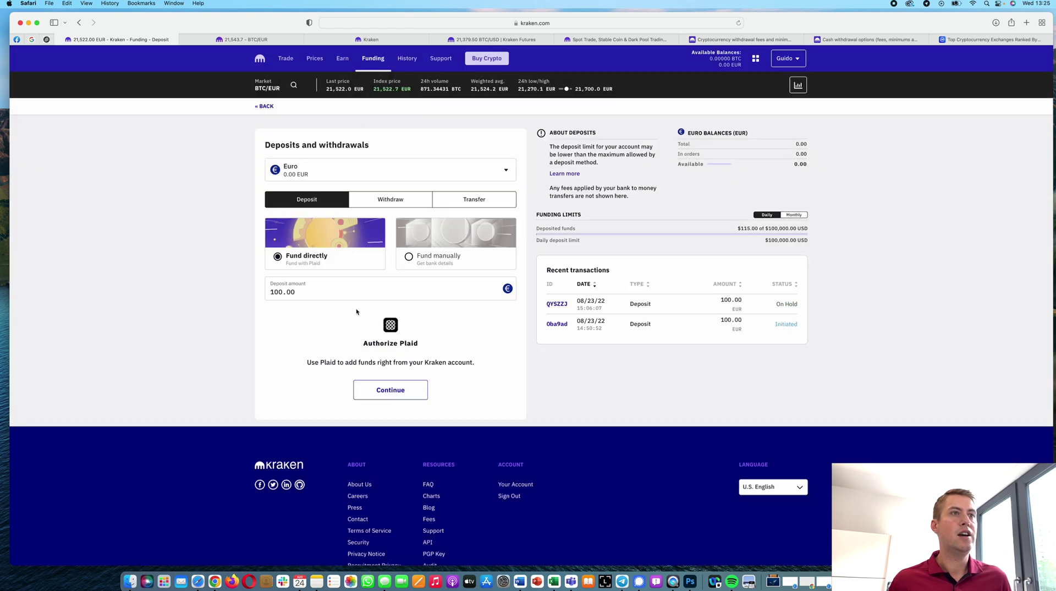
pyautogui.click(411, 257)
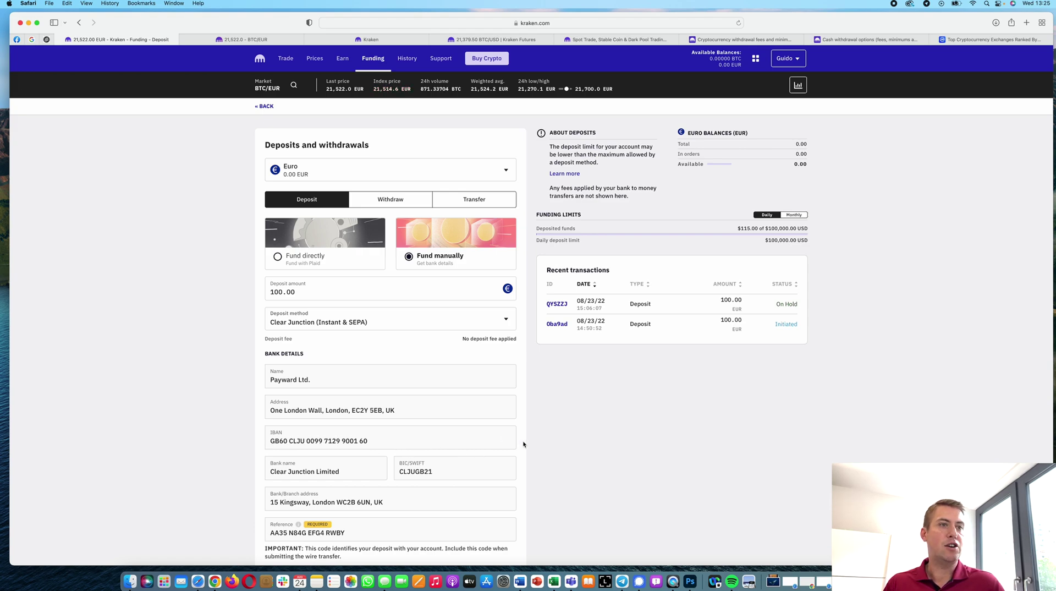
pyautogui.scroll(-3, 297, 440)
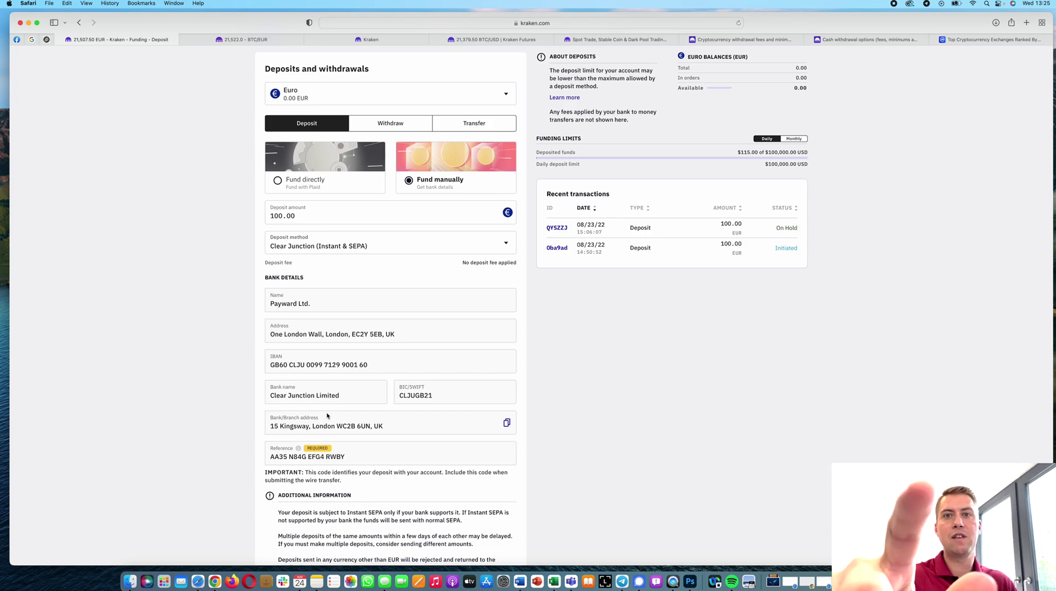
pyautogui.scroll(-5, 399, 399)
pyautogui.scroll(7, 398, 399)
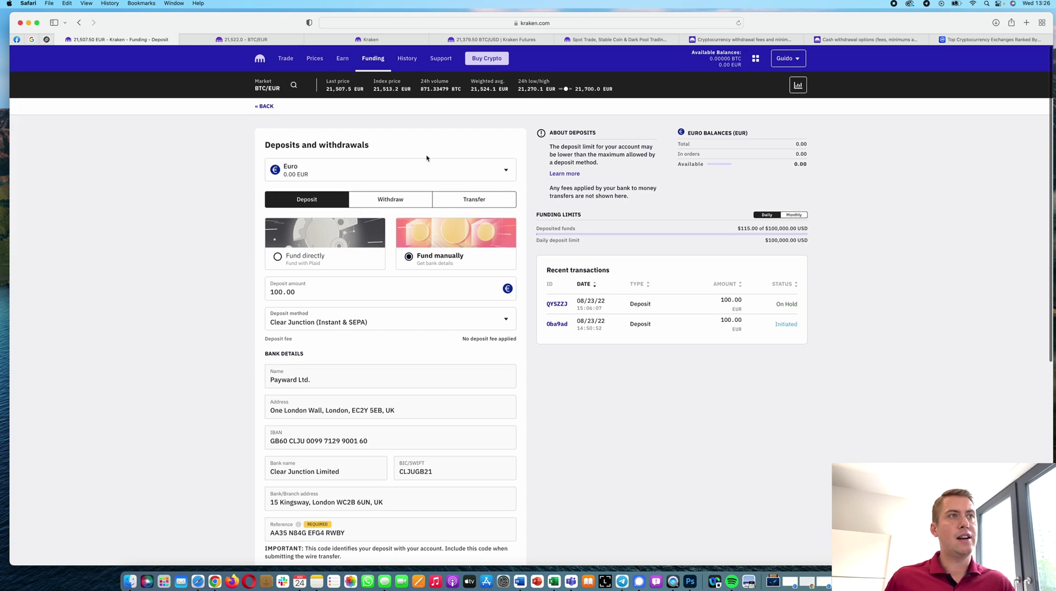
# - Switch the deposit asset to Bitcoin and look over its deposit details
pyautogui.click(406, 175)
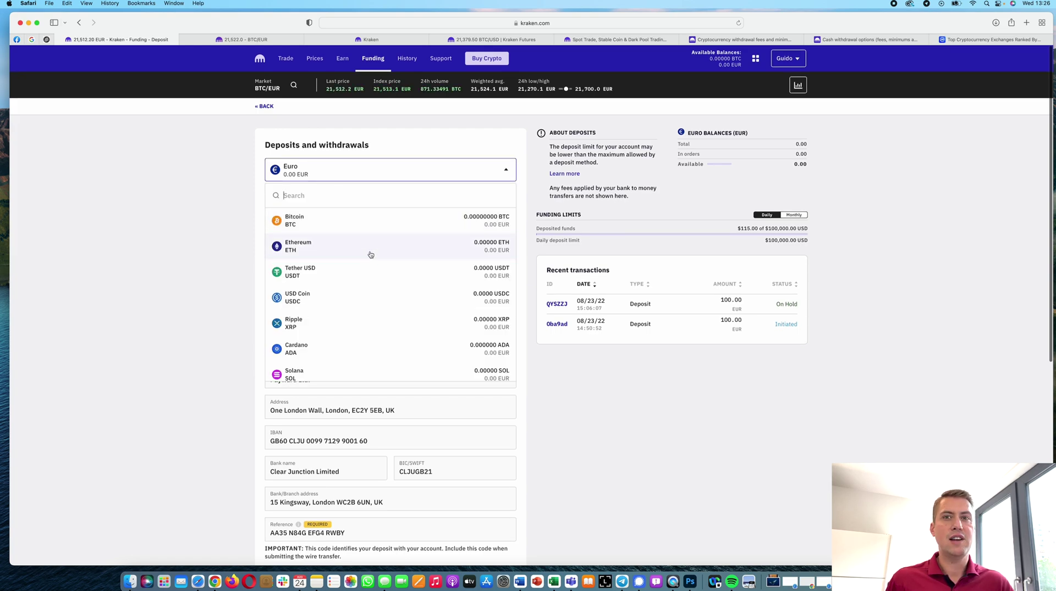
pyautogui.scroll(-5, 372, 273)
pyautogui.scroll(-3, 352, 295)
pyautogui.scroll(10, 353, 294)
pyautogui.scroll(-15, 355, 290)
pyautogui.scroll(15, 357, 286)
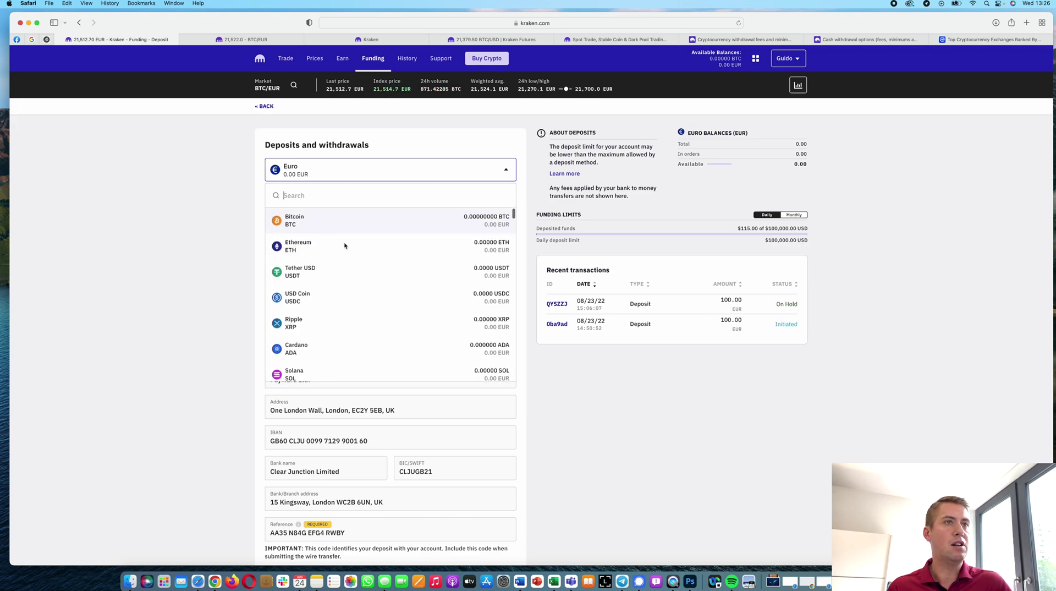
pyautogui.click(342, 222)
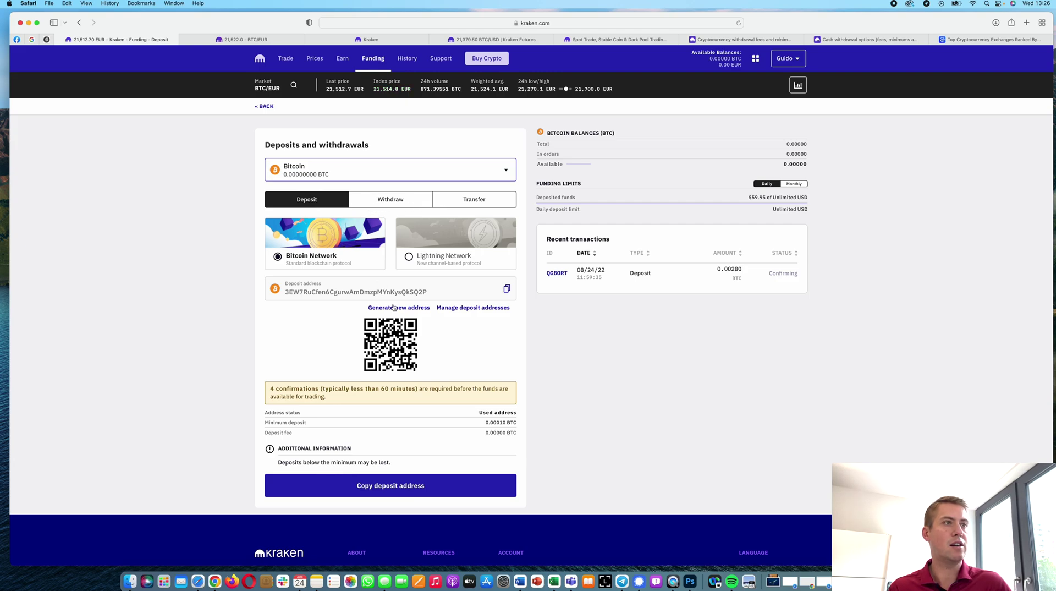
pyautogui.scroll(-5, 336, 238)
pyautogui.scroll(5, 337, 238)
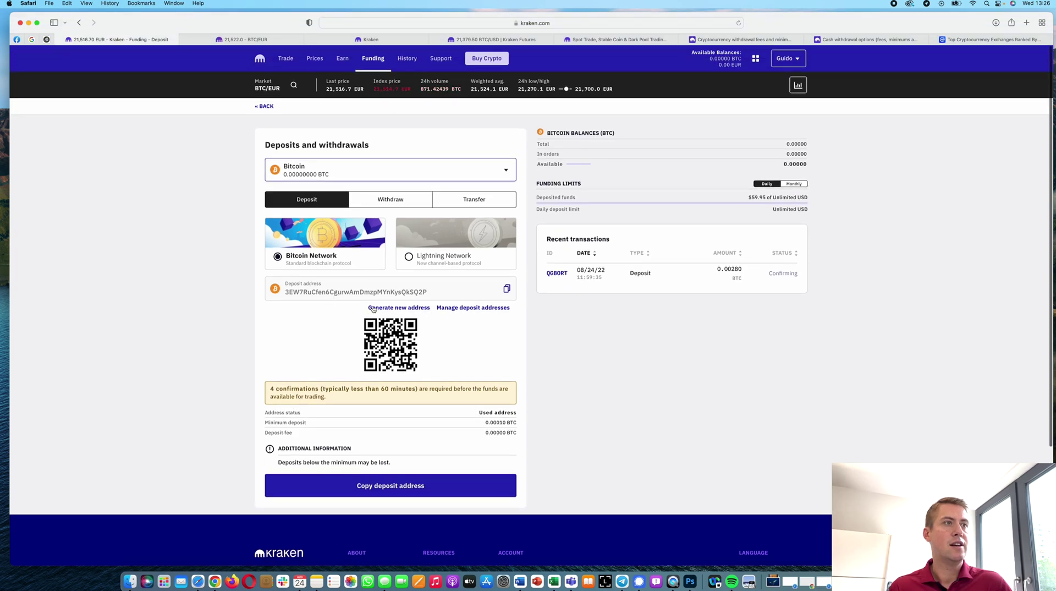
# - Copy the Bitcoin deposit address, then switch the deposit page to Ethereum
pyautogui.click(508, 291)
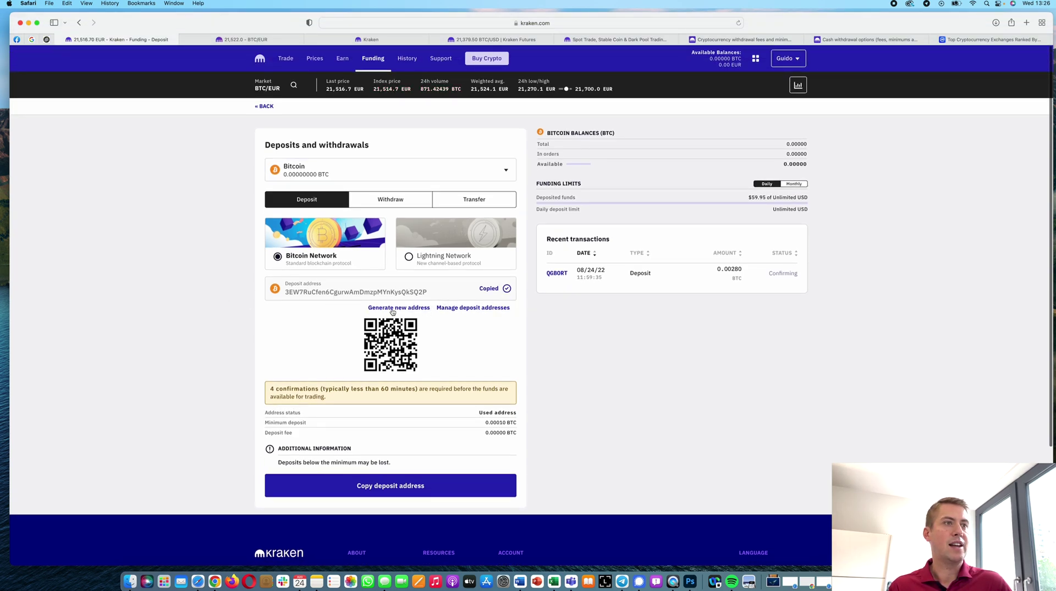
pyautogui.click(324, 173)
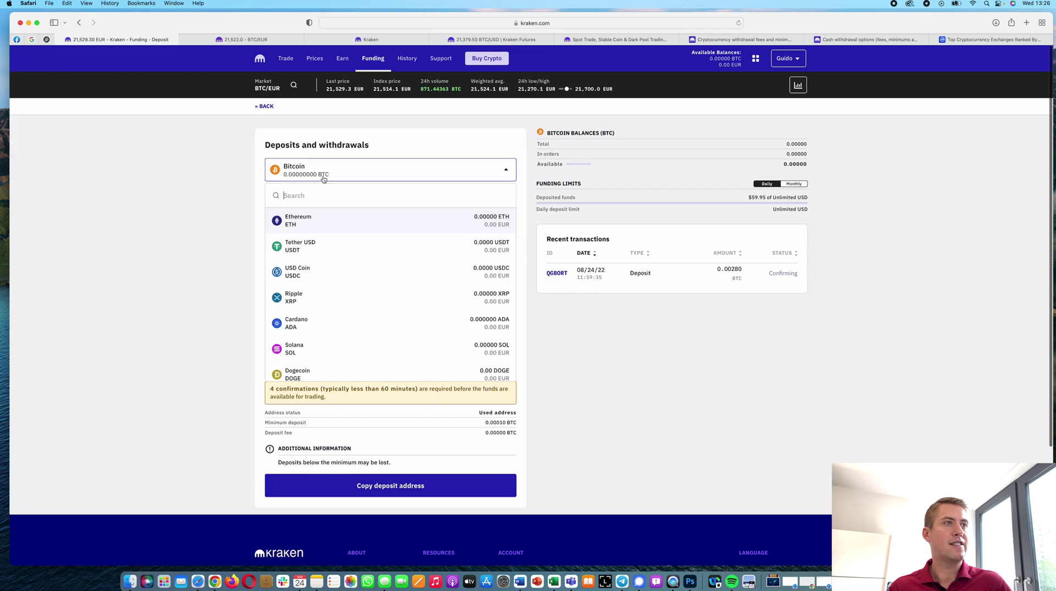
pyautogui.click(324, 229)
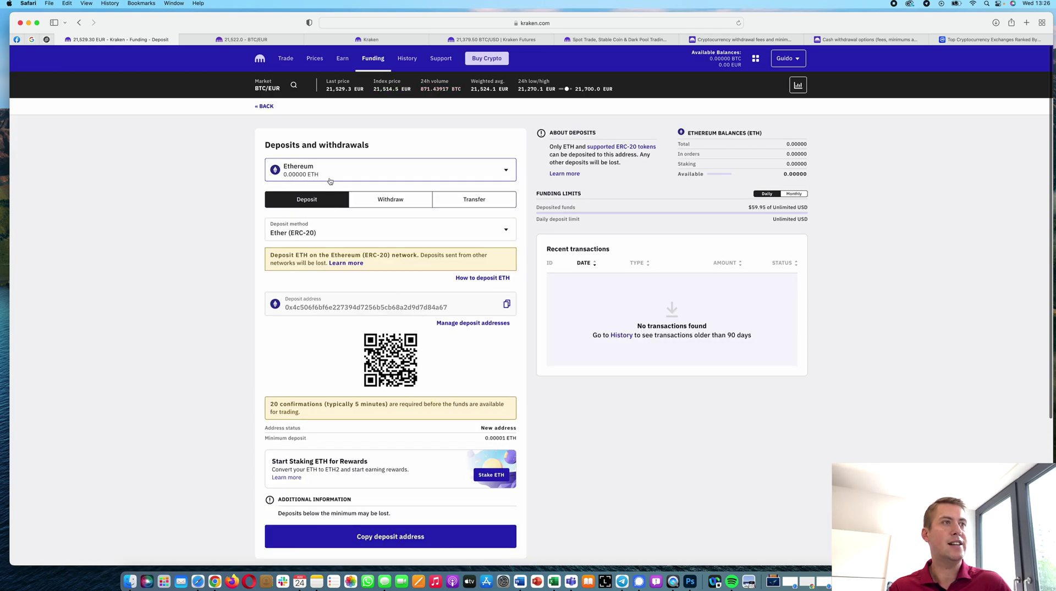
# - Look through Ethereum's Withdraw, Transfer and Deposit views
pyautogui.click(404, 200)
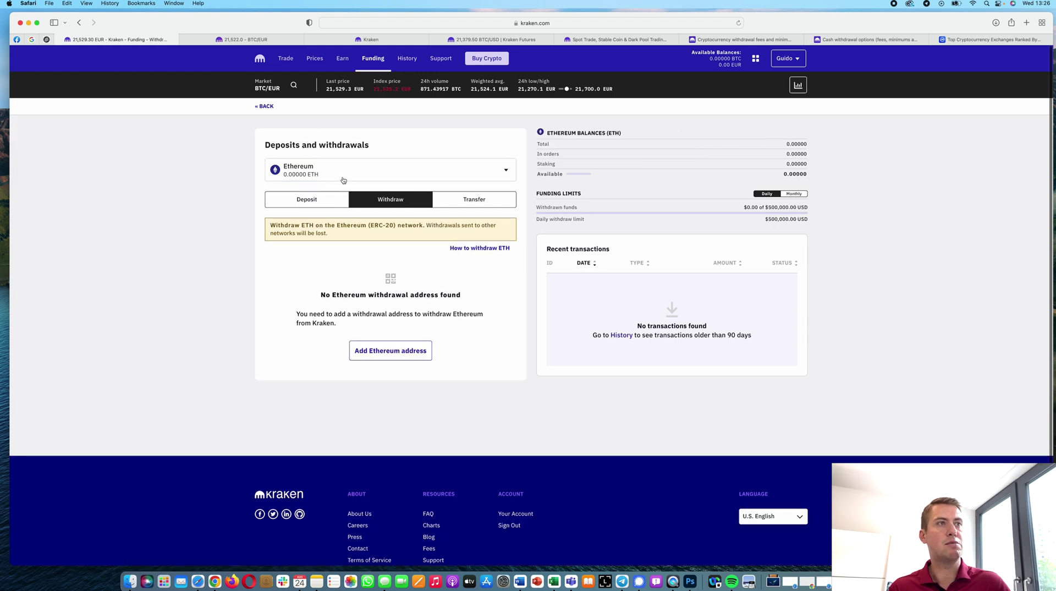
pyautogui.click(343, 175)
pyautogui.click(423, 169)
pyautogui.click(476, 203)
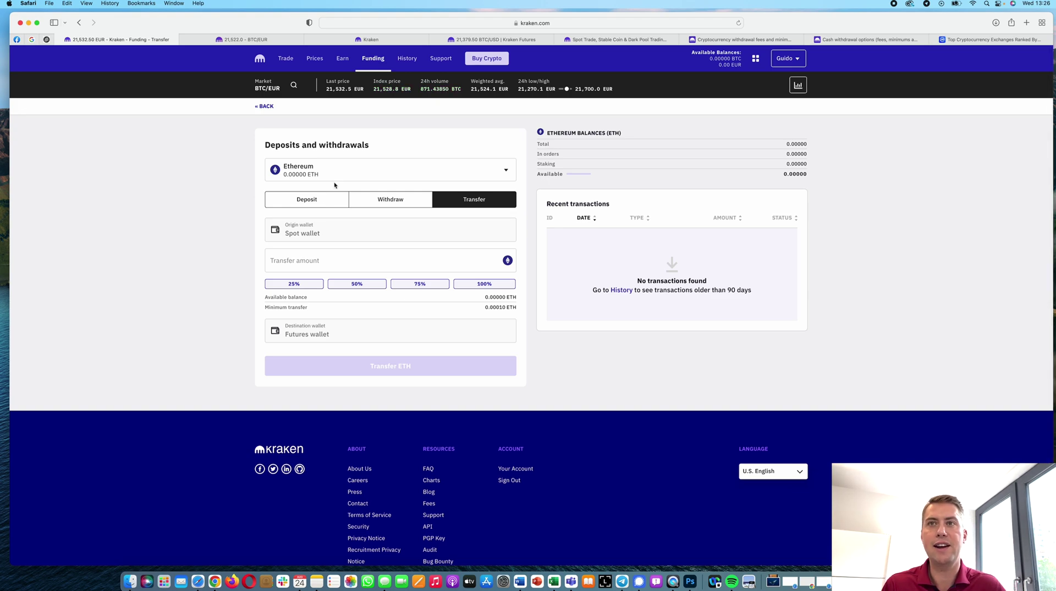
pyautogui.click(303, 201)
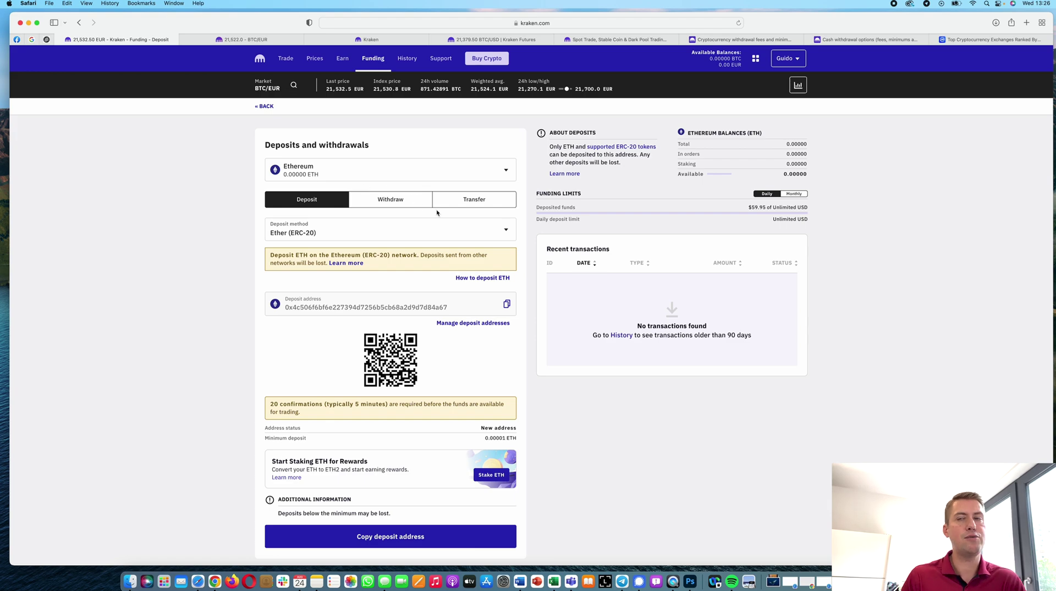
# - Switch the withdrawal page to Bitcoin, showing no address found and a $500,000 daily limit
pyautogui.click(397, 204)
pyautogui.click(363, 173)
pyautogui.click(334, 223)
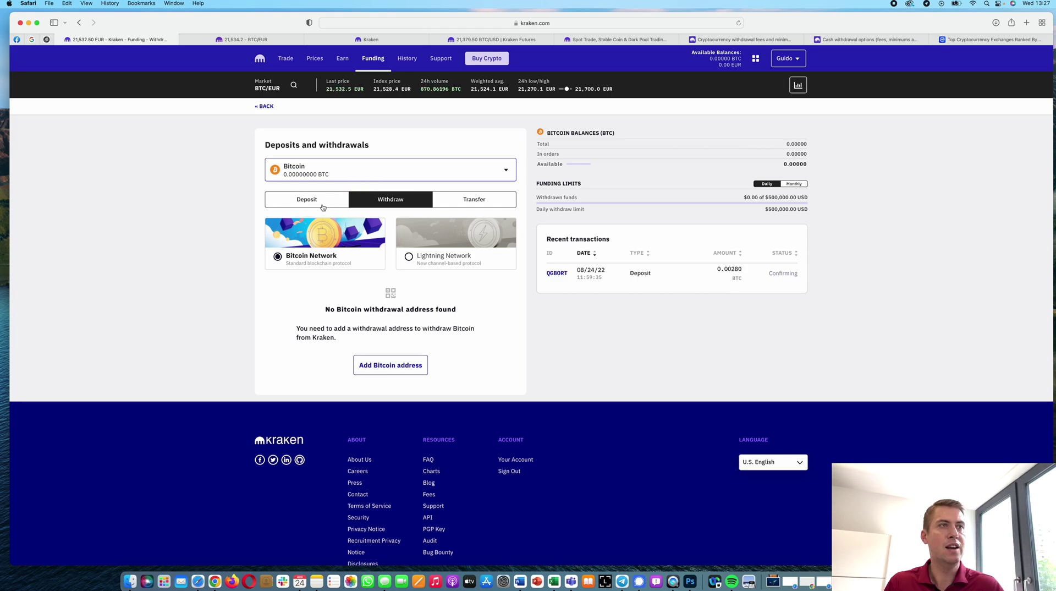
pyautogui.click(340, 176)
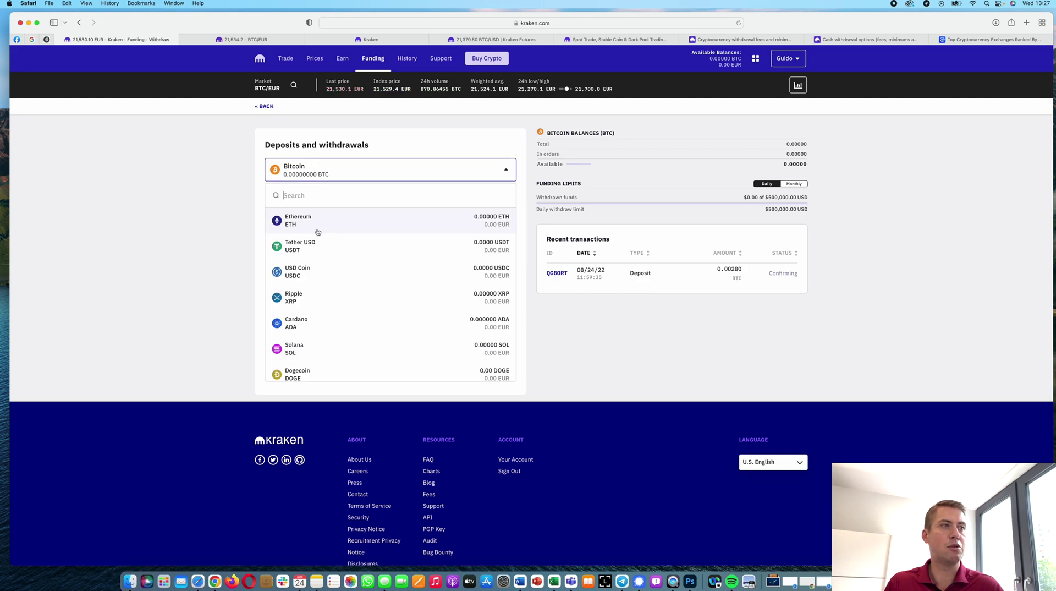
pyautogui.click(246, 227)
pyautogui.click(408, 177)
# - Switch the withdrawal asset to Euro with Clear Junction (SEPA) as withdrawal type
pyautogui.click(365, 177)
pyautogui.click(358, 176)
pyautogui.write('euro')
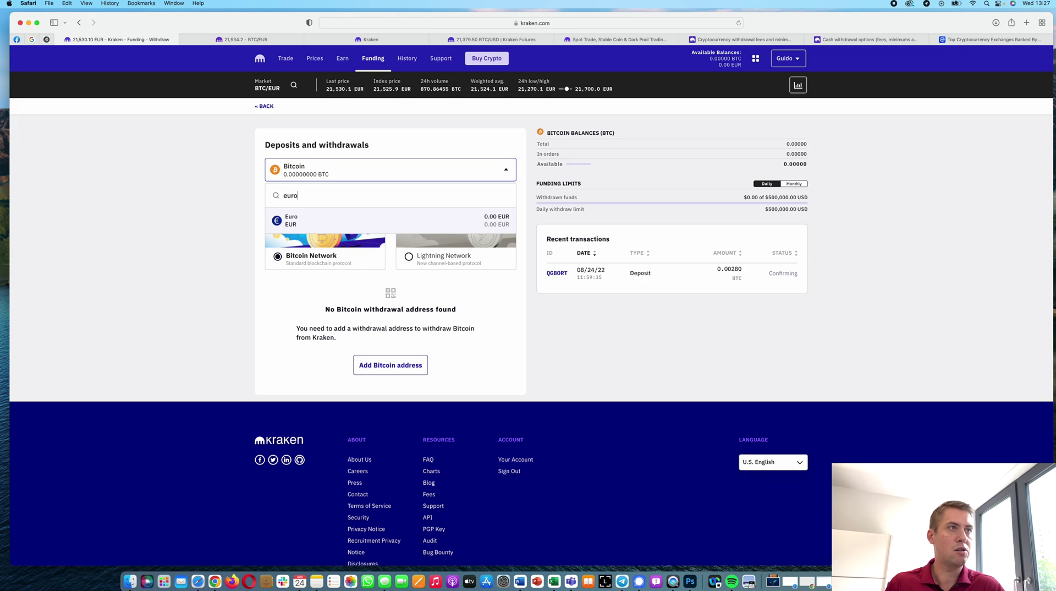
pyautogui.click(297, 223)
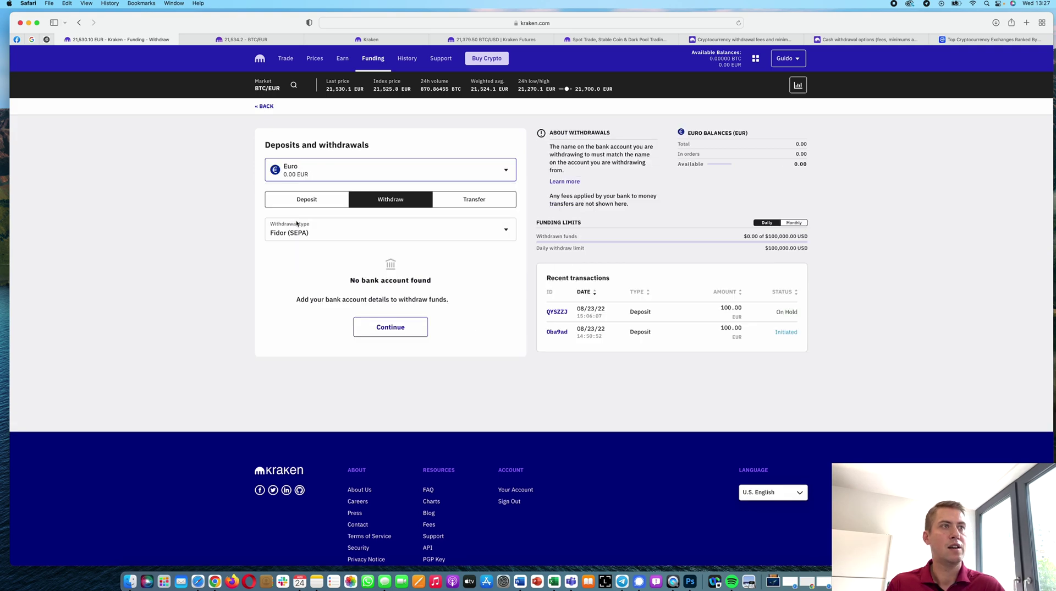
pyautogui.click(360, 235)
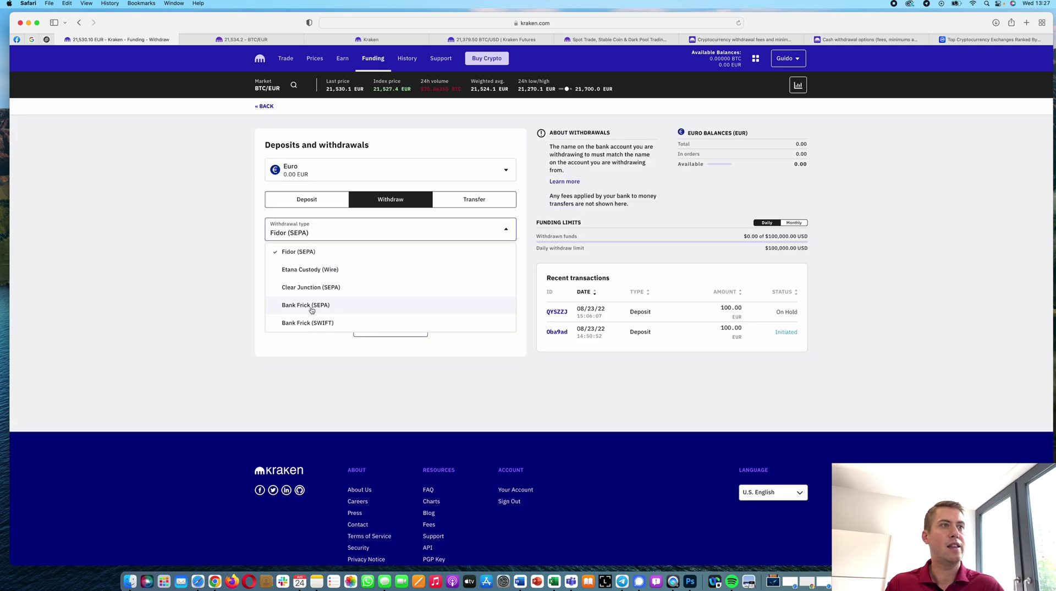
pyautogui.click(342, 292)
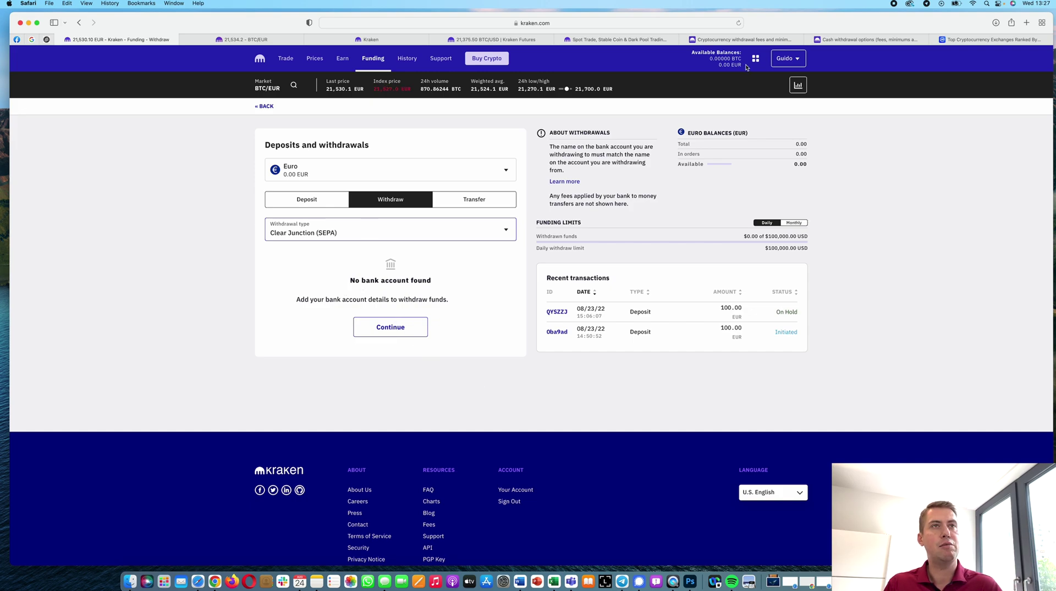
# - Read the EUR fees and minimums in the Cash withdrawal options support article
pyautogui.click(773, 40)
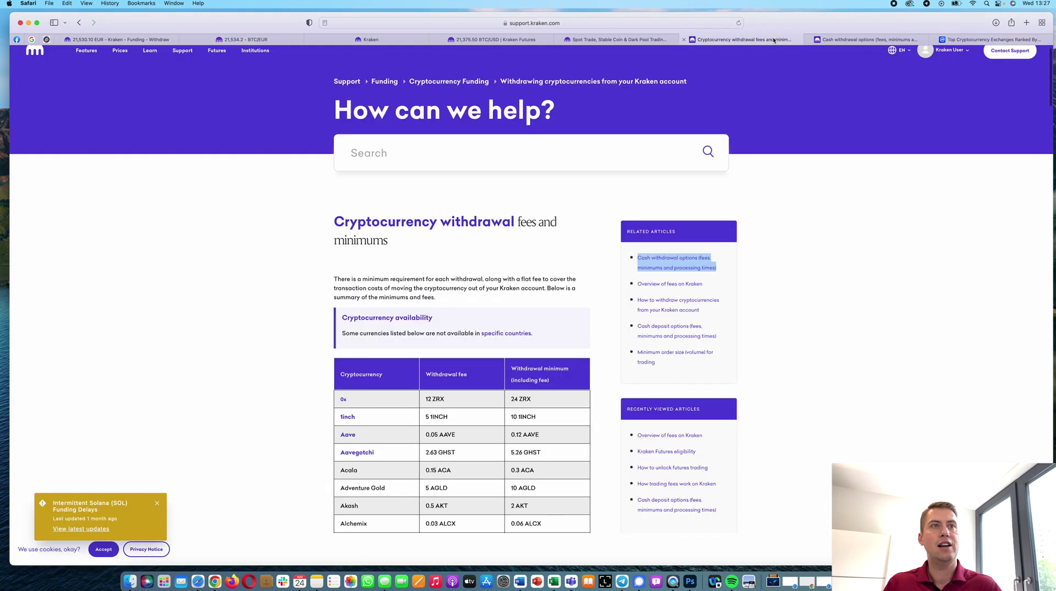
pyautogui.click(866, 40)
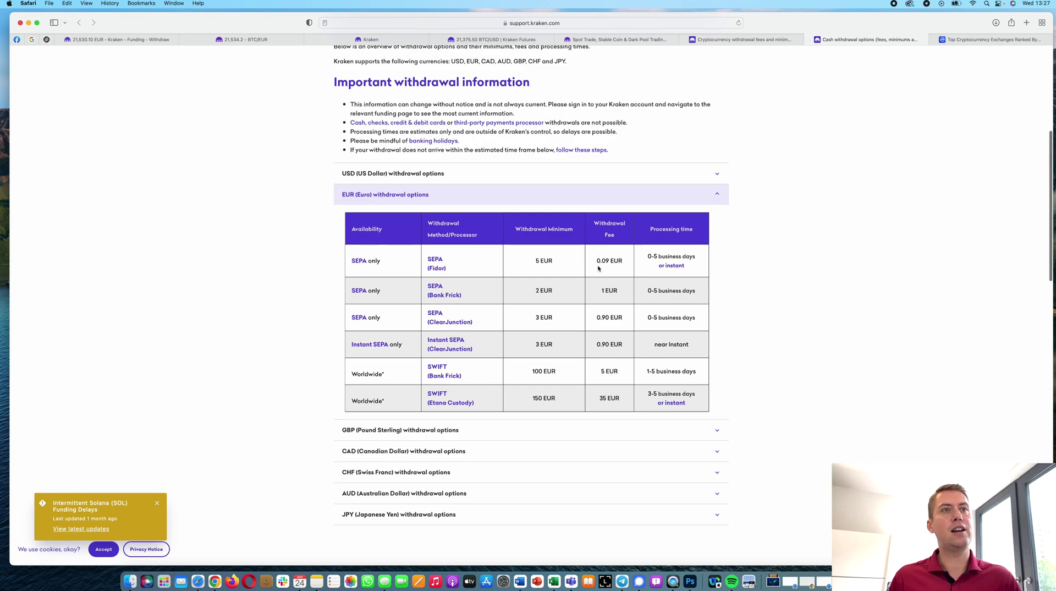
pyautogui.scroll(1, 604, 302)
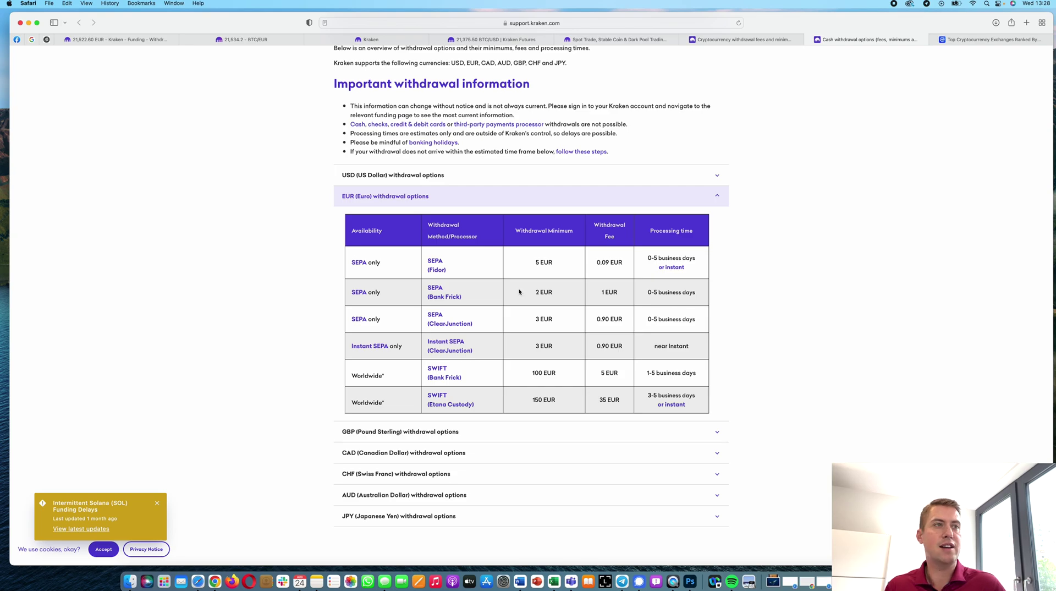
pyautogui.scroll(-2, 520, 291)
pyautogui.scroll(6, 521, 289)
pyautogui.scroll(-8, 523, 283)
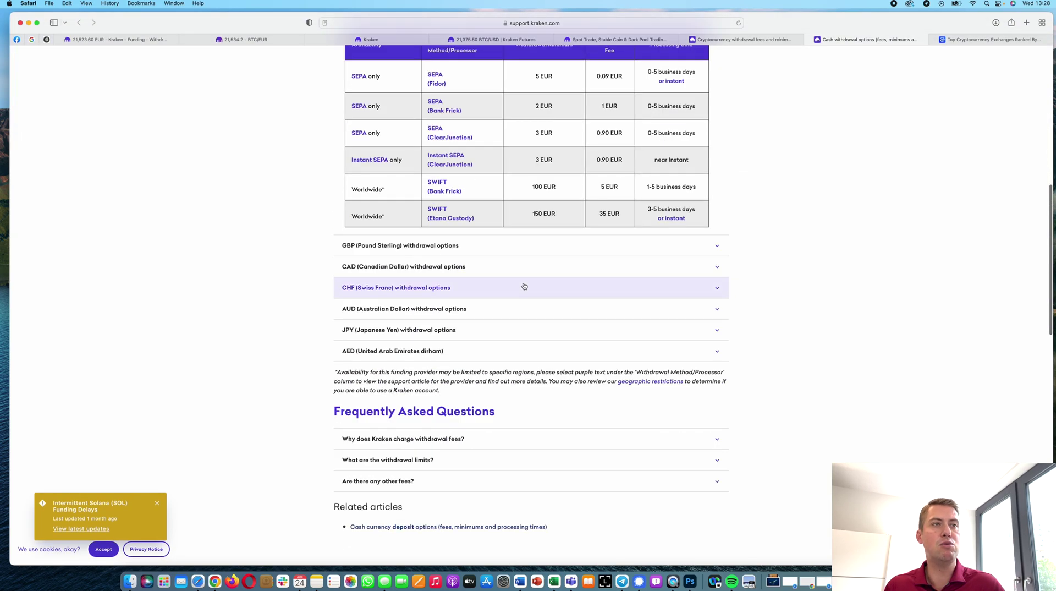
pyautogui.scroll(6, 524, 286)
pyautogui.scroll(-3, 687, 376)
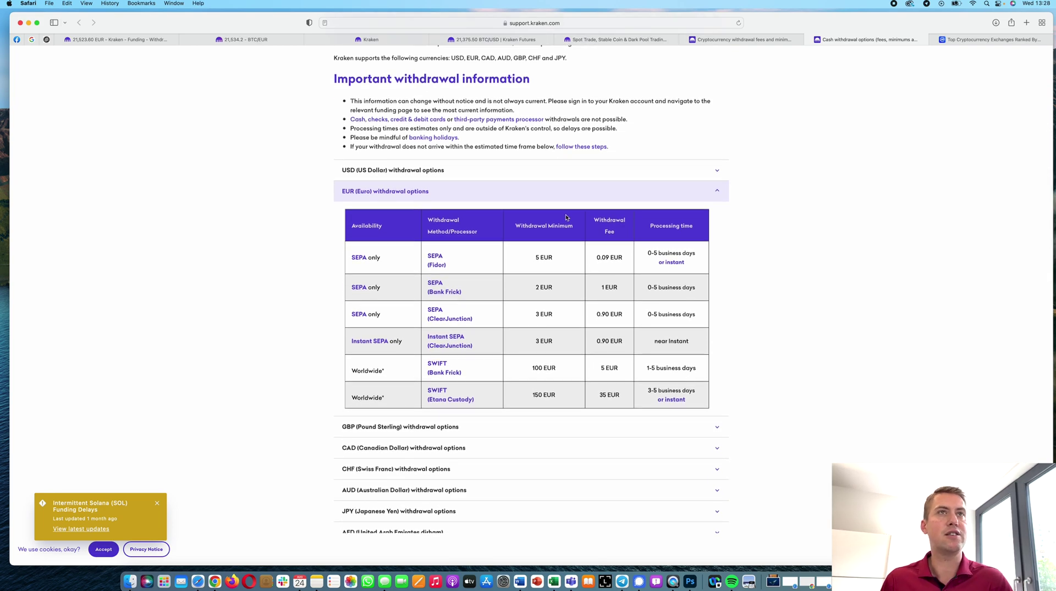
# - Glance over the crypto withdrawal fees, fee schedule and Futures tabs, then return to the Euro withdrawal
pyautogui.click(742, 39)
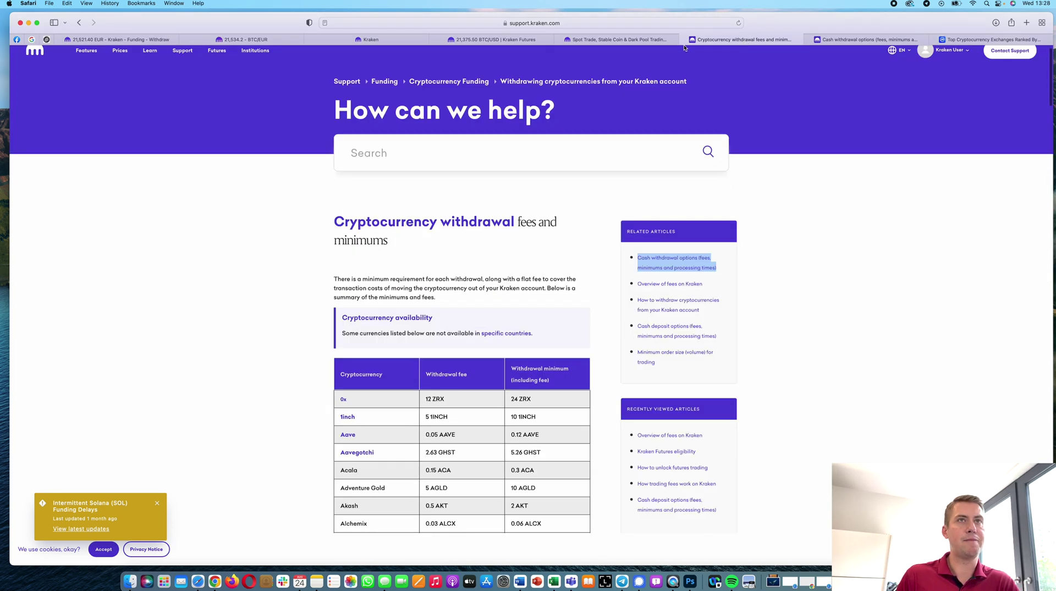
pyautogui.click(623, 40)
pyautogui.click(486, 41)
pyautogui.click(113, 39)
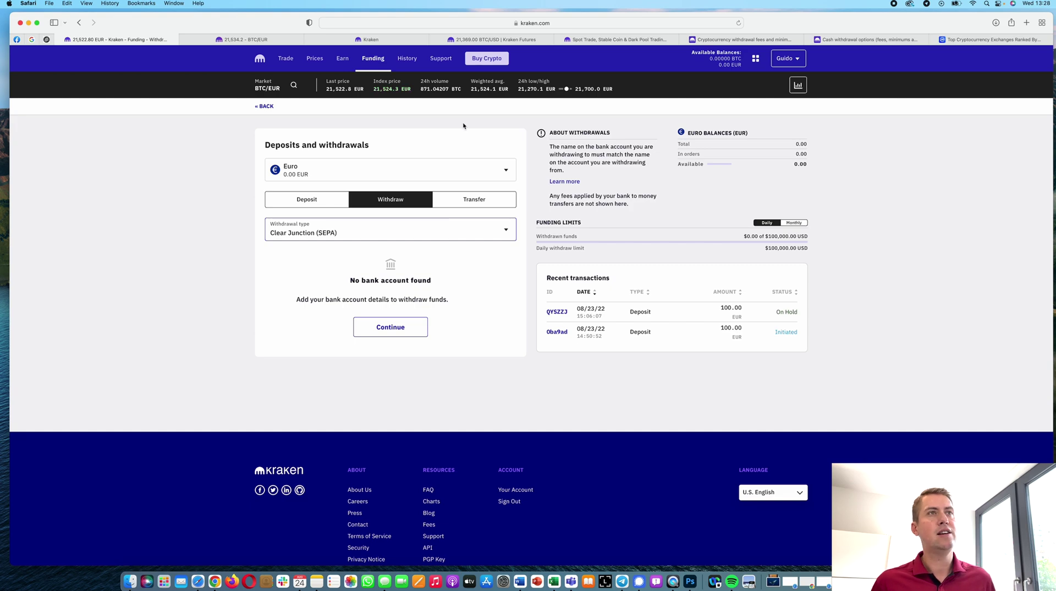
# - Start an instant Bitcoin buy, which requires a card, then check the Instant Buy fees (1.5%, 0.9% stablecoins)
pyautogui.click(488, 58)
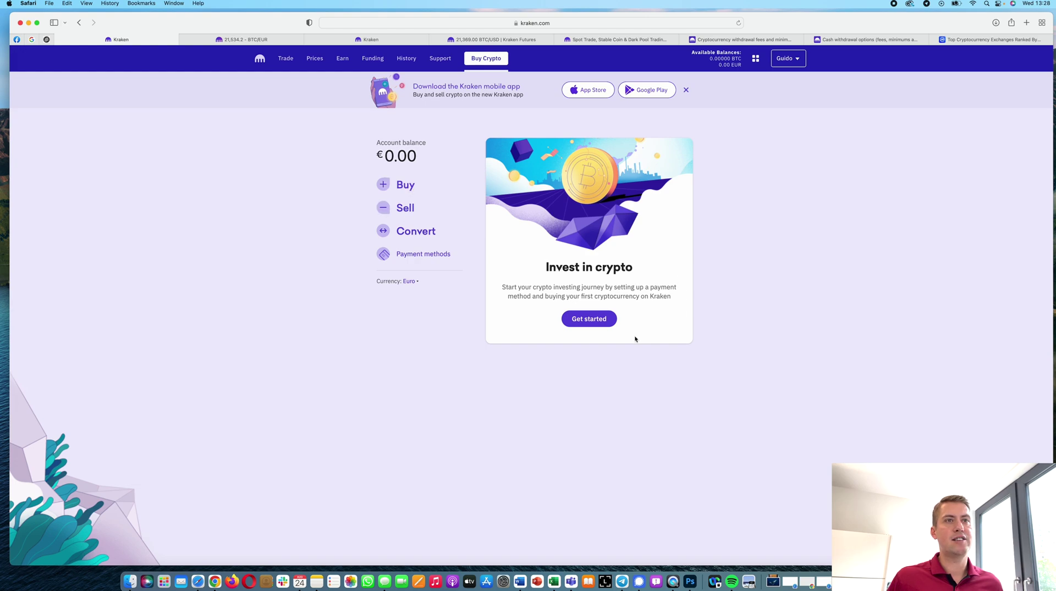
pyautogui.click(405, 185)
pyautogui.scroll(-6, 536, 369)
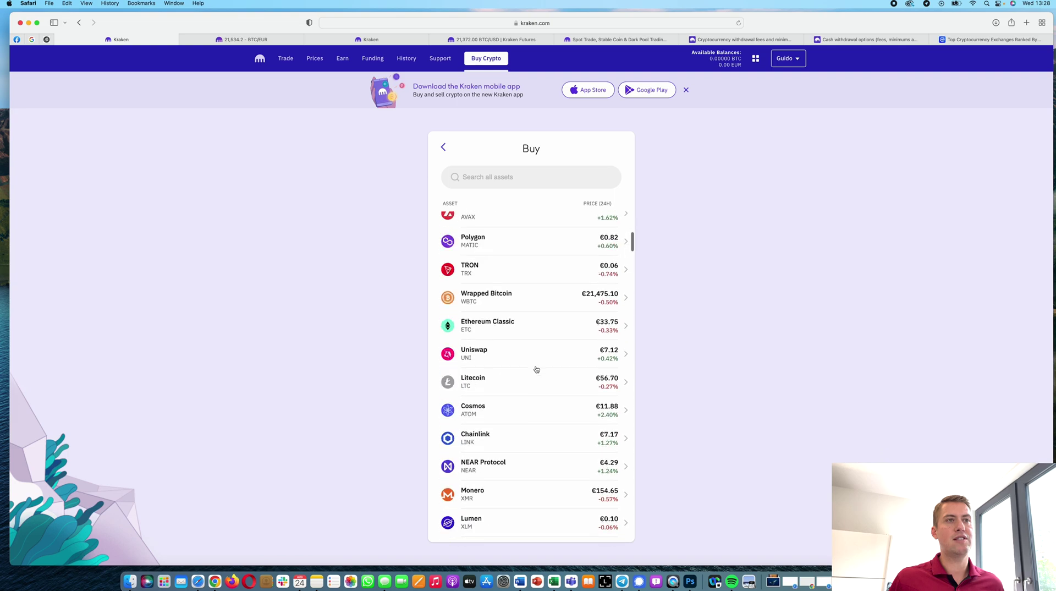
pyautogui.scroll(6, 523, 275)
pyautogui.click(511, 231)
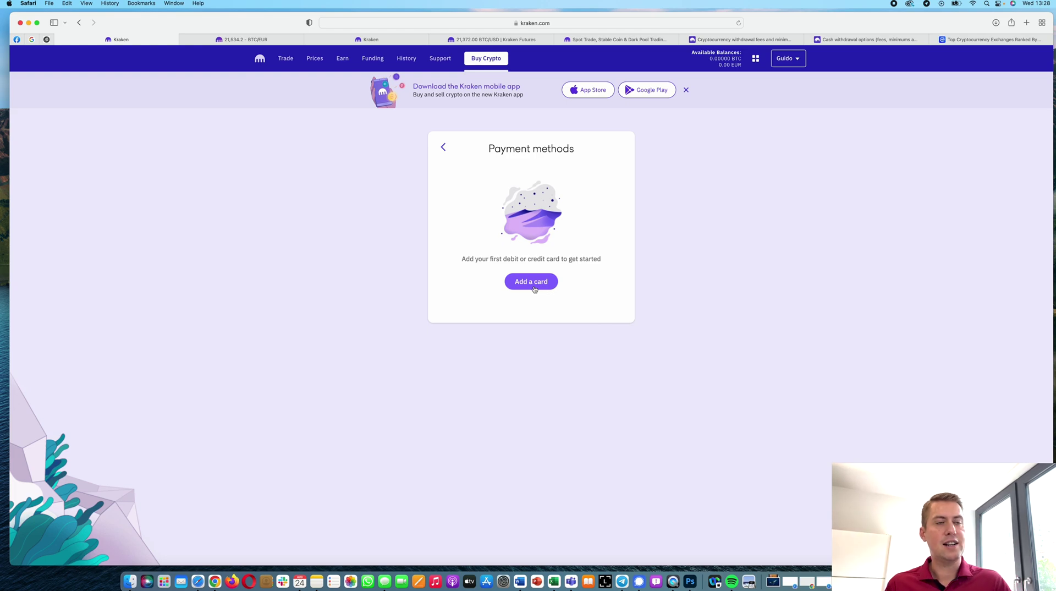
pyautogui.click(444, 148)
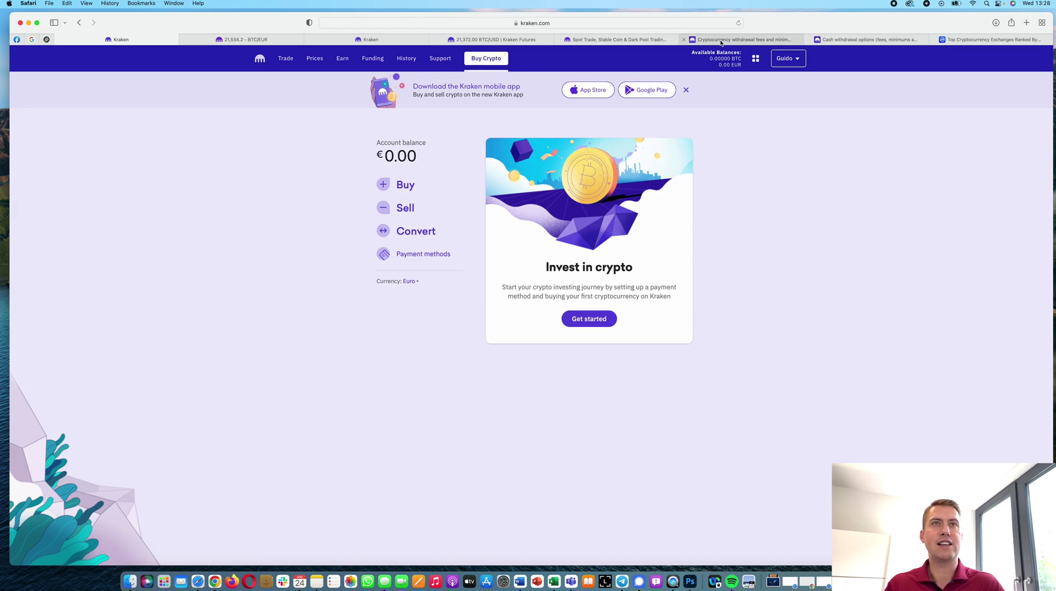
pyautogui.click(636, 40)
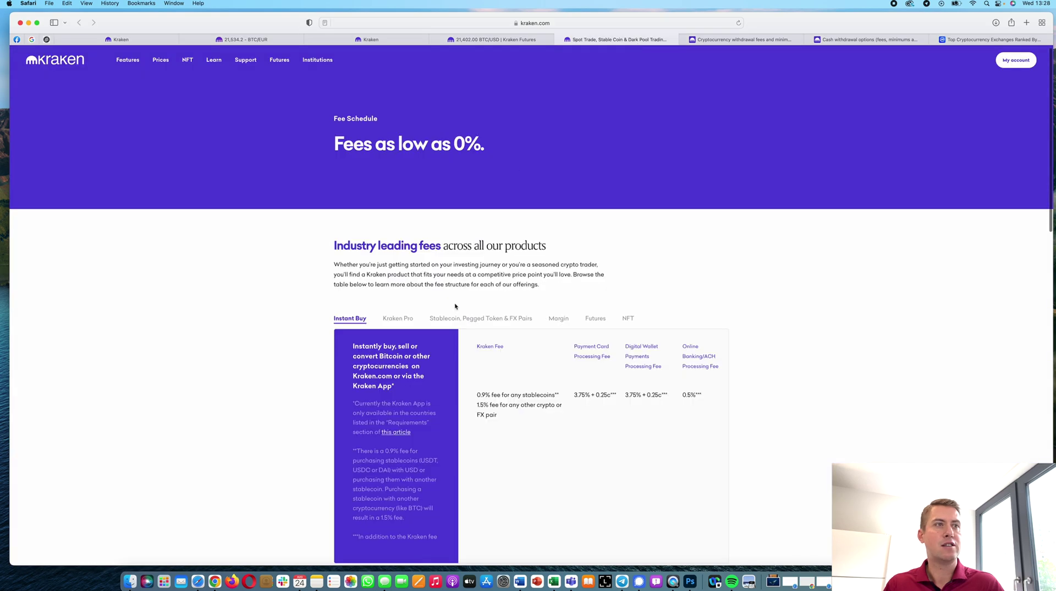
# - Compare the Kraken Pro maker/taker fees with the Instant Buy fees
pyautogui.scroll(-2, 428, 230)
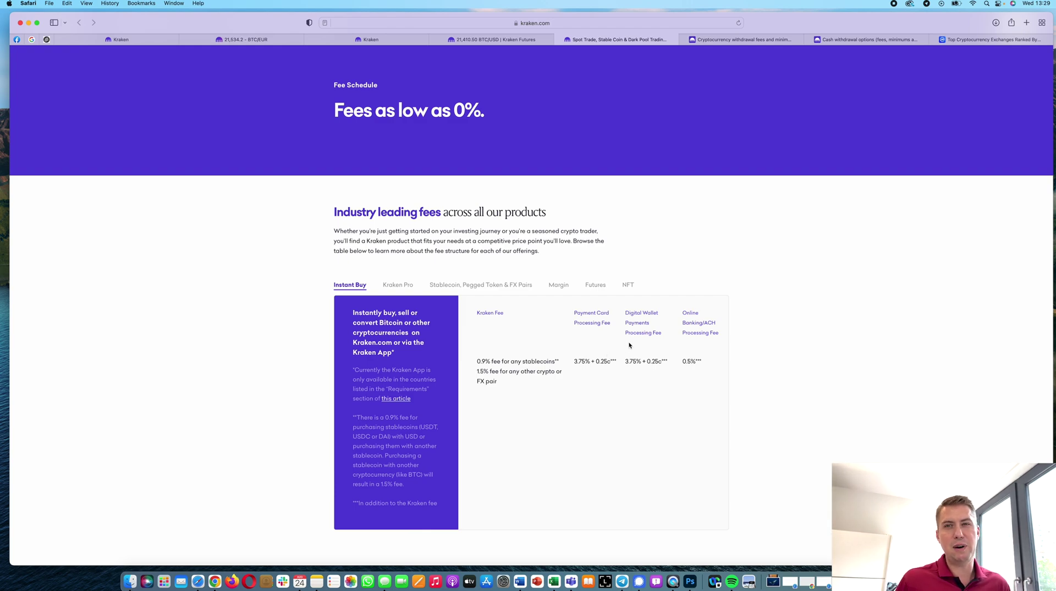
pyautogui.scroll(-2, 690, 391)
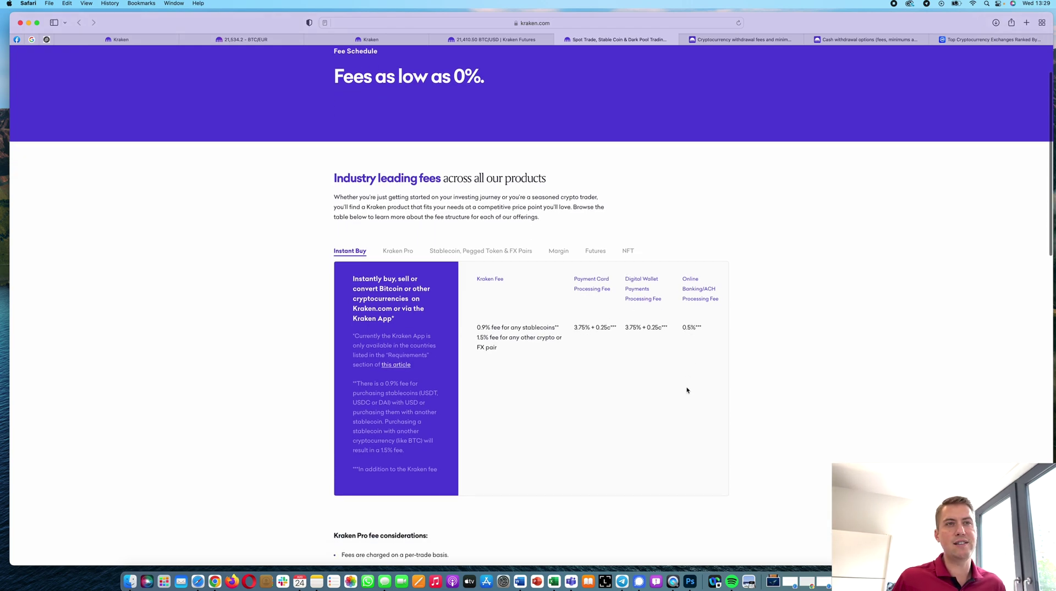
pyautogui.click(406, 253)
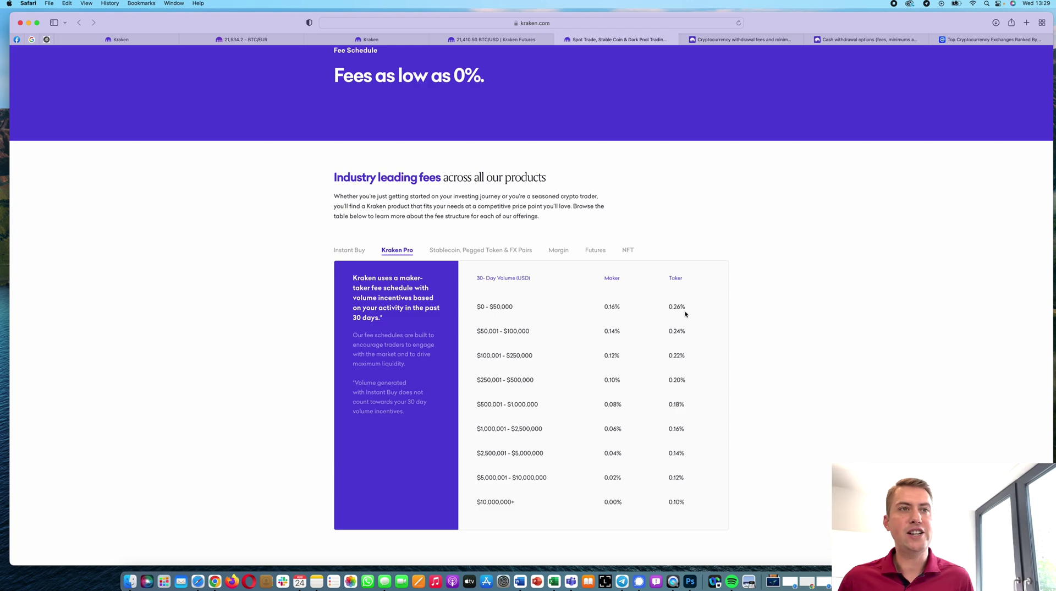
pyautogui.click(346, 250)
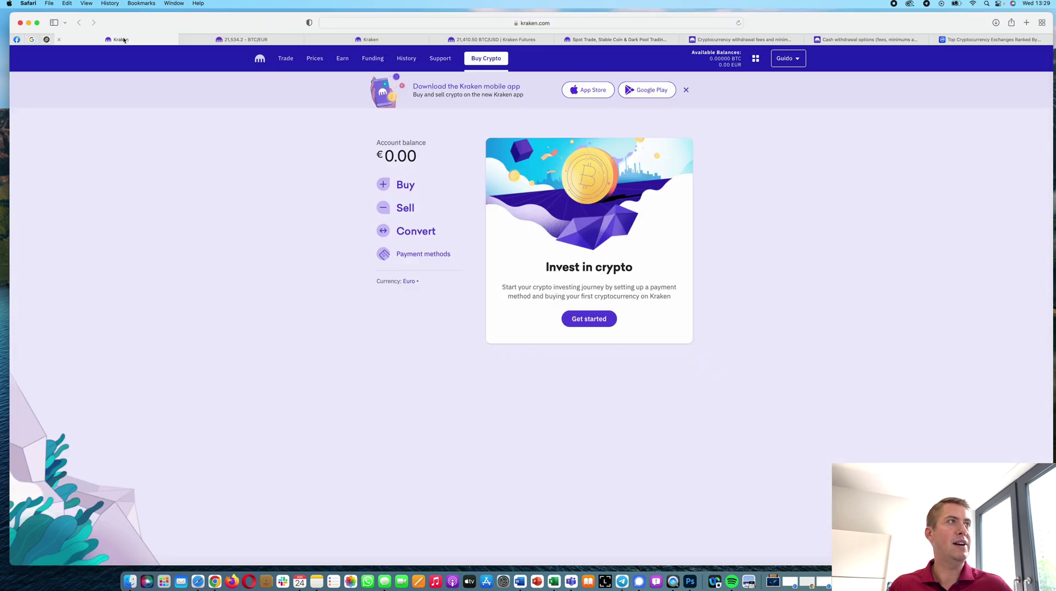
# - Return to the €0.00 balance page, try Sell, and dismiss the no-crypto notice
pyautogui.press('super+1')
pyautogui.click(410, 209)
pyautogui.click(441, 147)
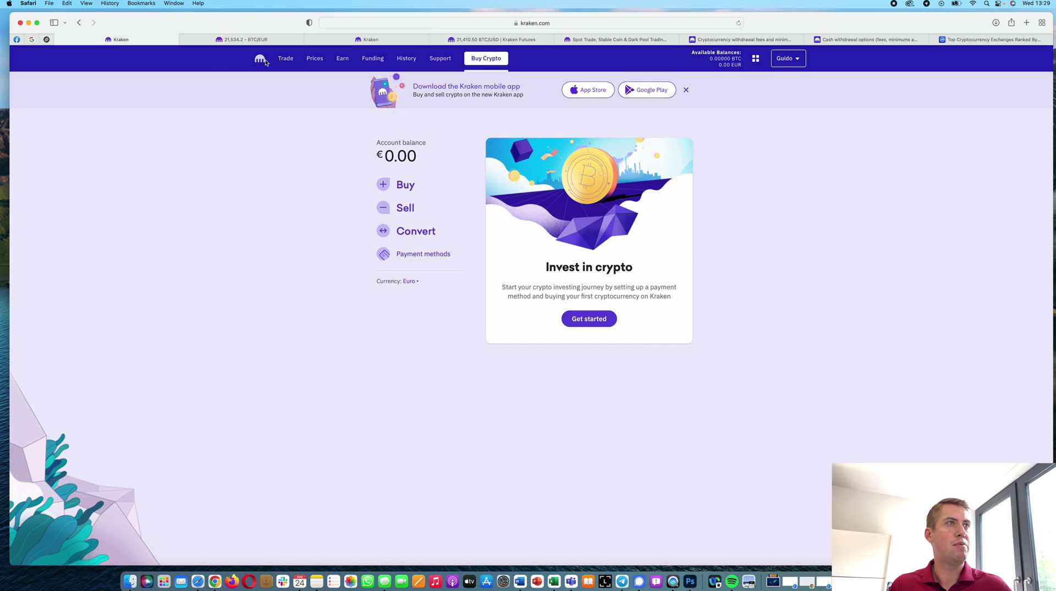
# - Open the advanced new-order form with BTC/EUR kept as the trading pair
pyautogui.click(286, 58)
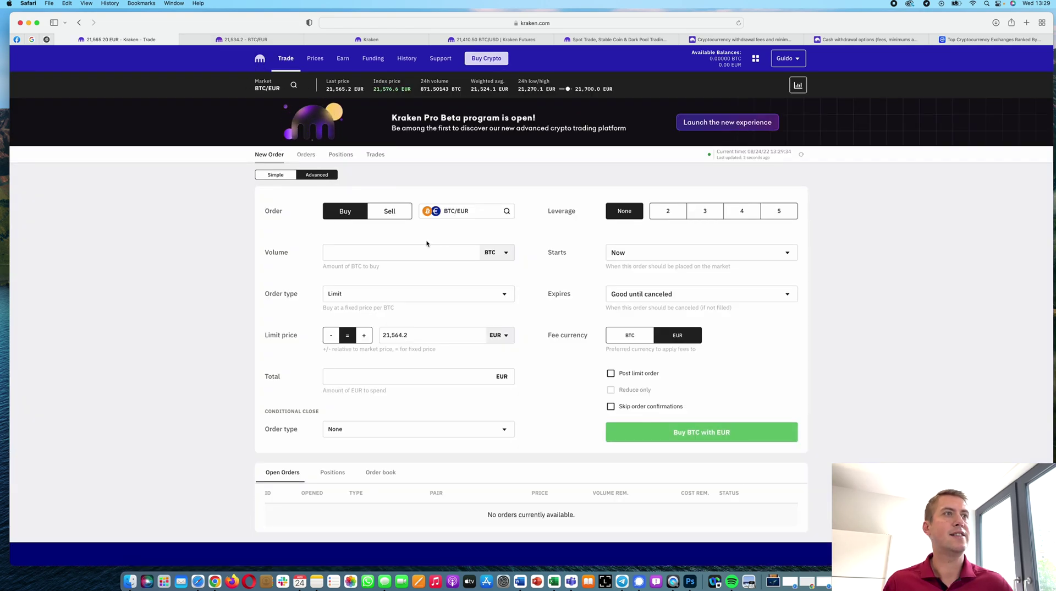
pyautogui.click(278, 176)
pyautogui.click(315, 176)
pyautogui.click(480, 210)
pyautogui.scroll(-2, 478, 253)
pyautogui.scroll(3, 479, 266)
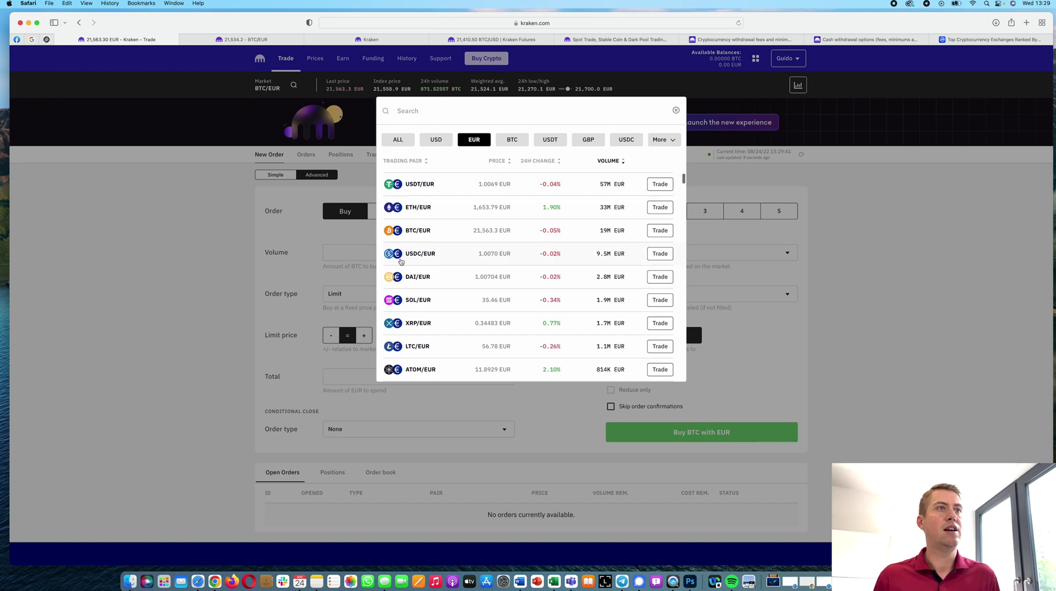
pyautogui.click(410, 231)
# - Enter 0.01 BTC as the buy volume
pyautogui.click(455, 257)
pyautogui.write('0.')
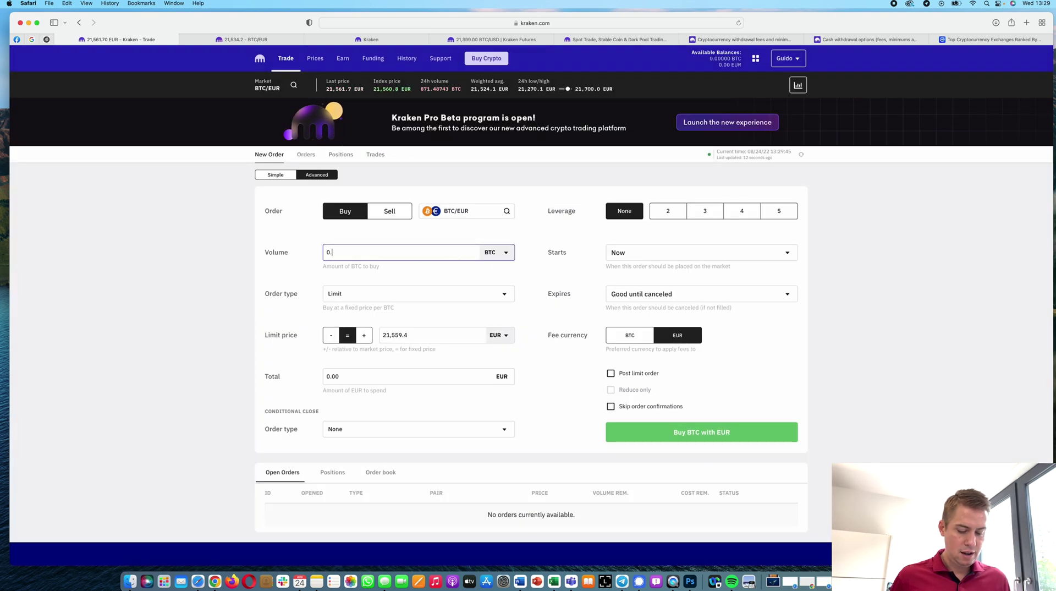
pyautogui.write('01')
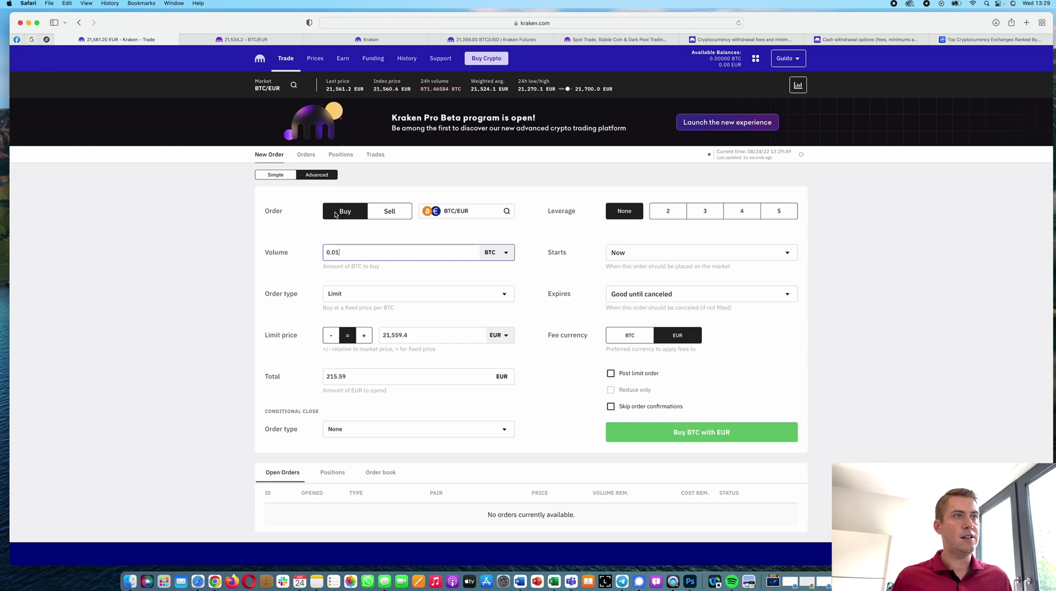
pyautogui.click(344, 210)
# - Make the 0.01 BTC order a Market buy that starts immediately
pyautogui.click(367, 294)
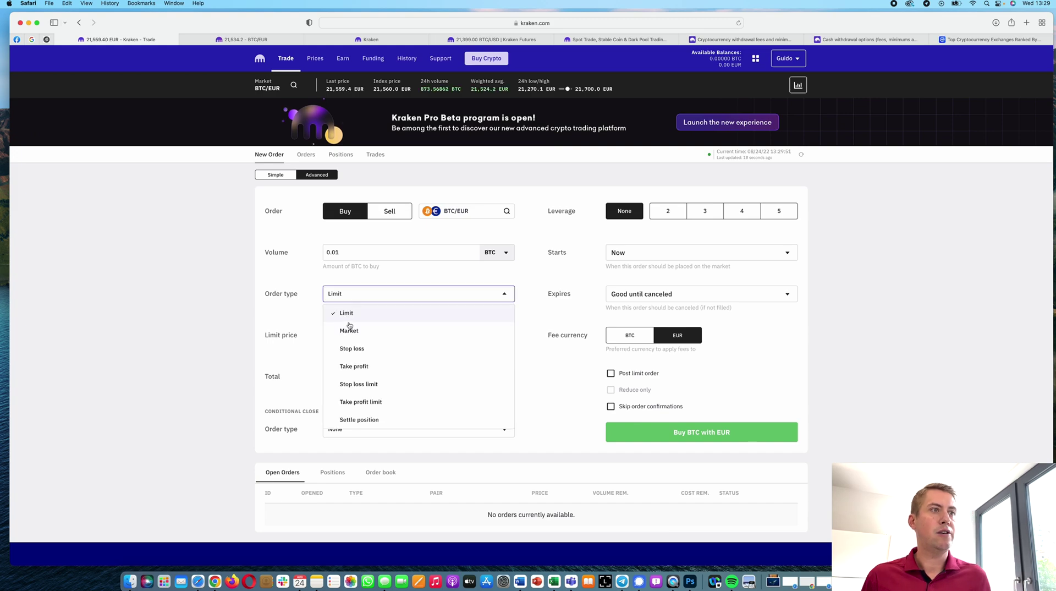
pyautogui.click(349, 330)
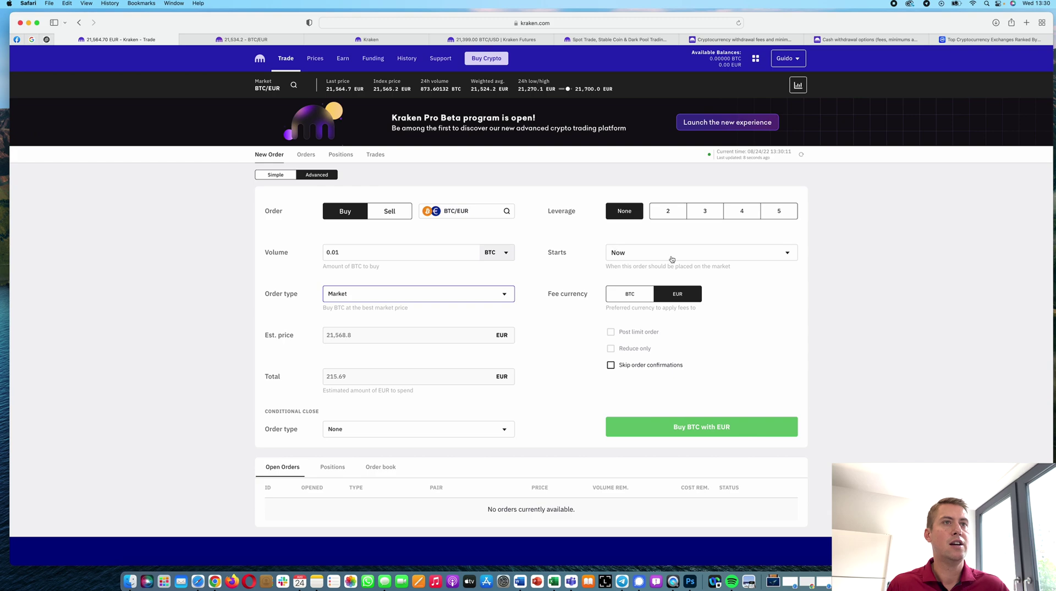
pyautogui.click(634, 254)
pyautogui.click(633, 254)
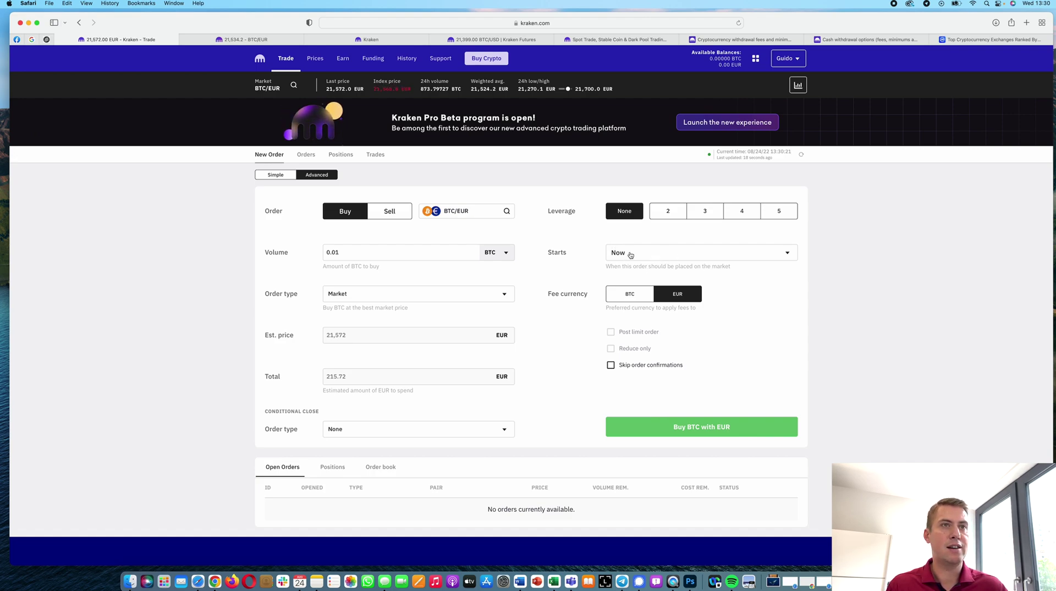
pyautogui.click(629, 253)
pyautogui.click(666, 299)
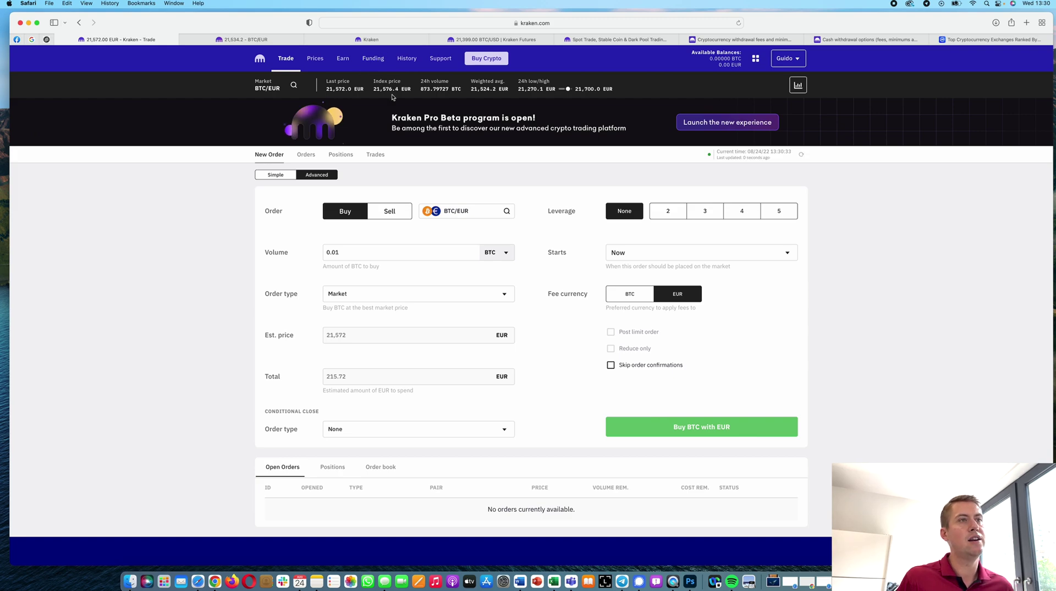
pyautogui.click(389, 211)
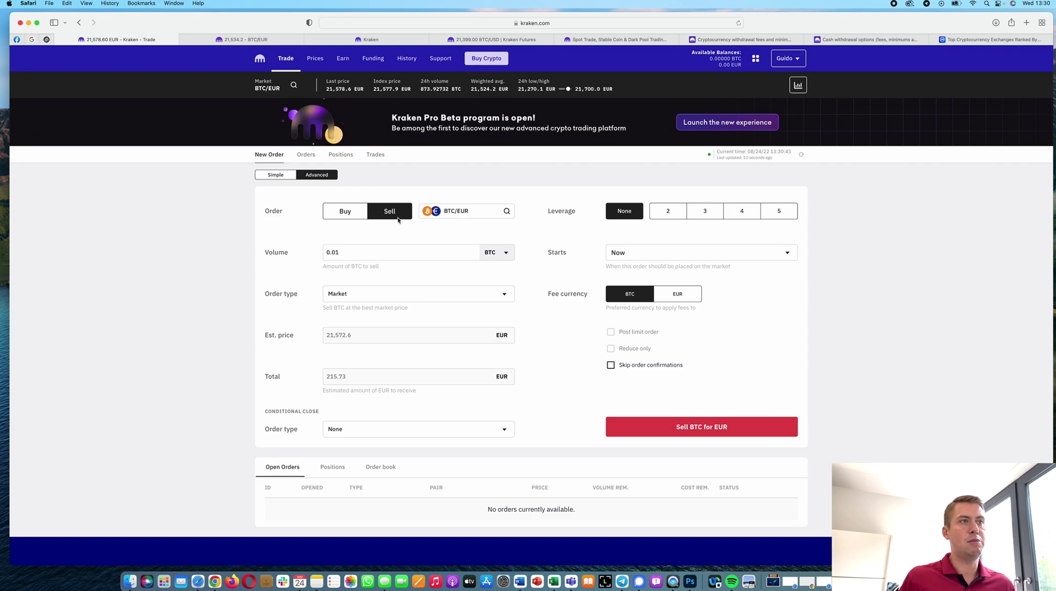
pyautogui.click(345, 212)
# - Switch to a Limit order with a 20,000 EUR limit price for 0.01 BTC
pyautogui.click(437, 298)
pyautogui.click(475, 318)
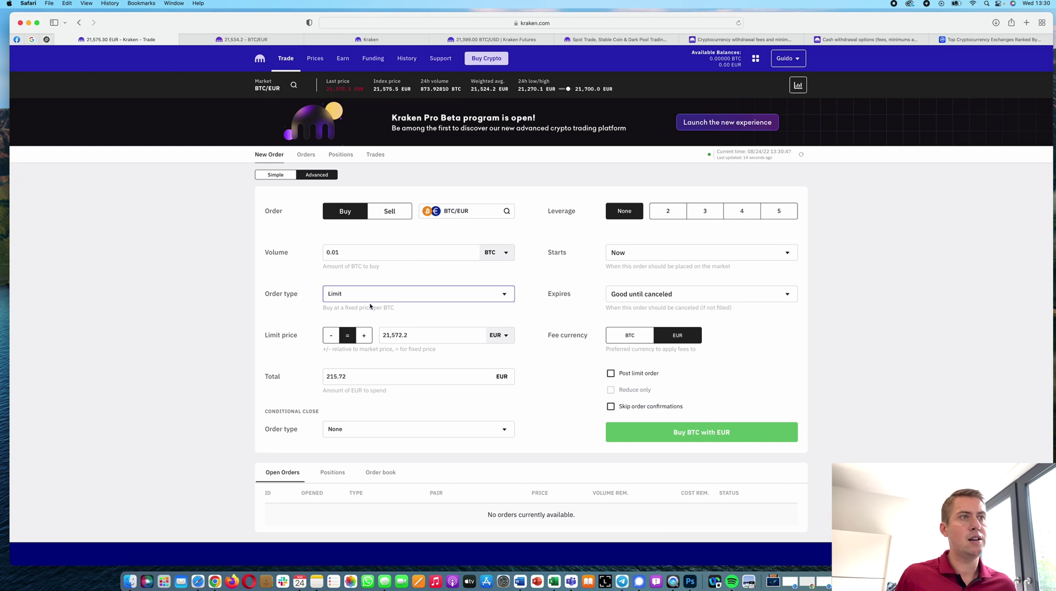
pyautogui.click(368, 295)
pyautogui.click(359, 309)
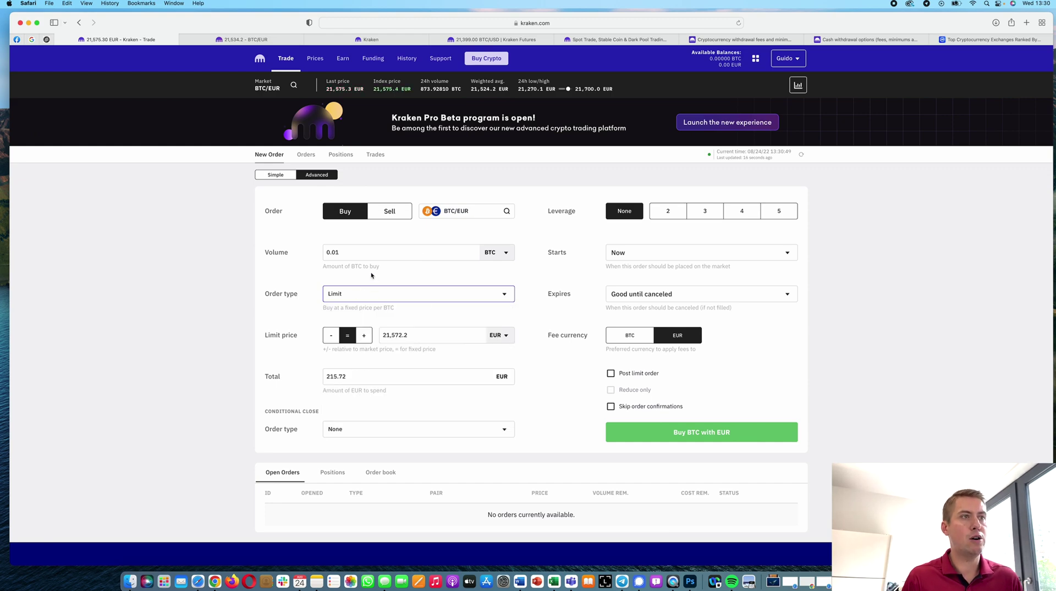
pyautogui.click(353, 251)
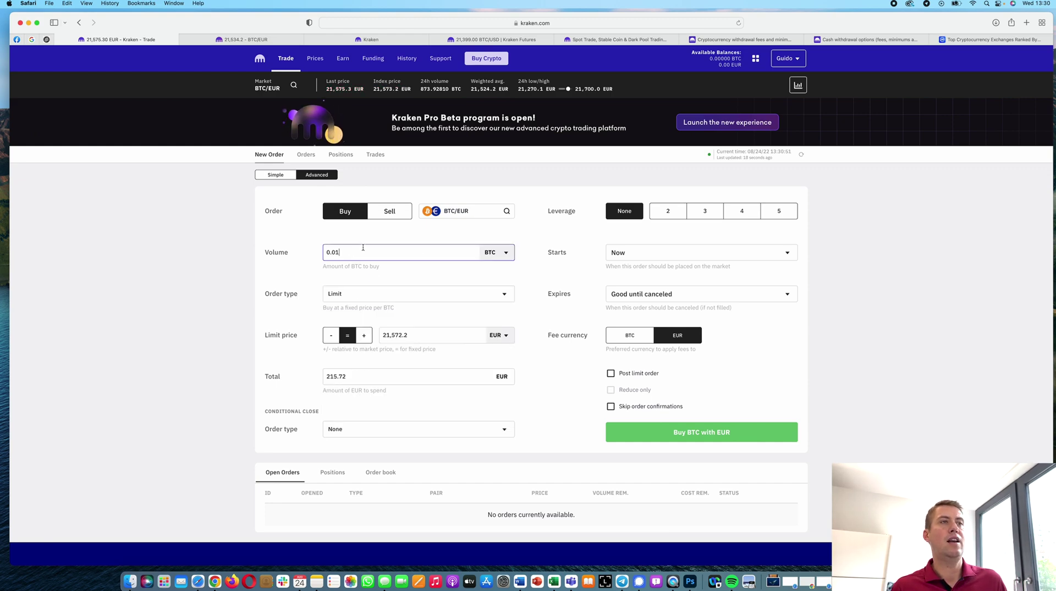
pyautogui.click(435, 337)
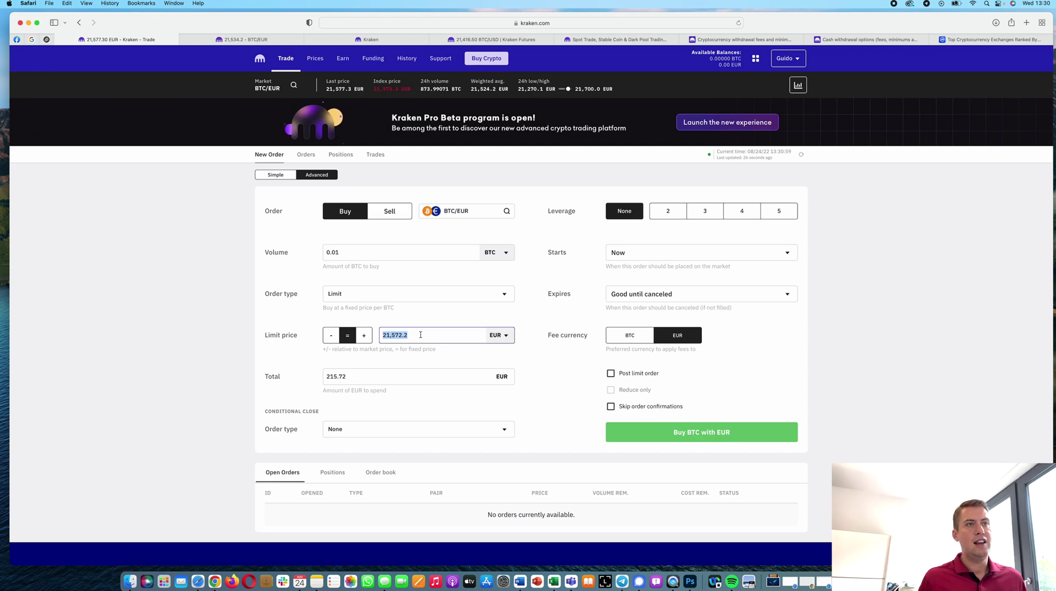
pyautogui.click(420, 334)
pyautogui.doubleClick(420, 335)
pyautogui.write('2000')
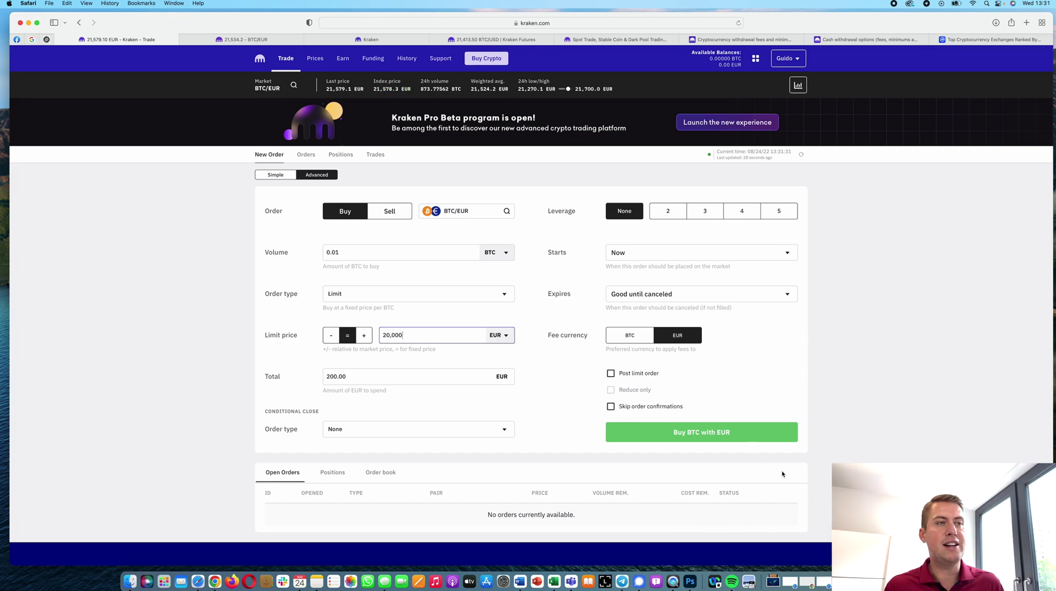
# - Switch the order to Sell with a 25,000 EUR limit price
pyautogui.click(394, 215)
pyautogui.doubleClick(394, 335)
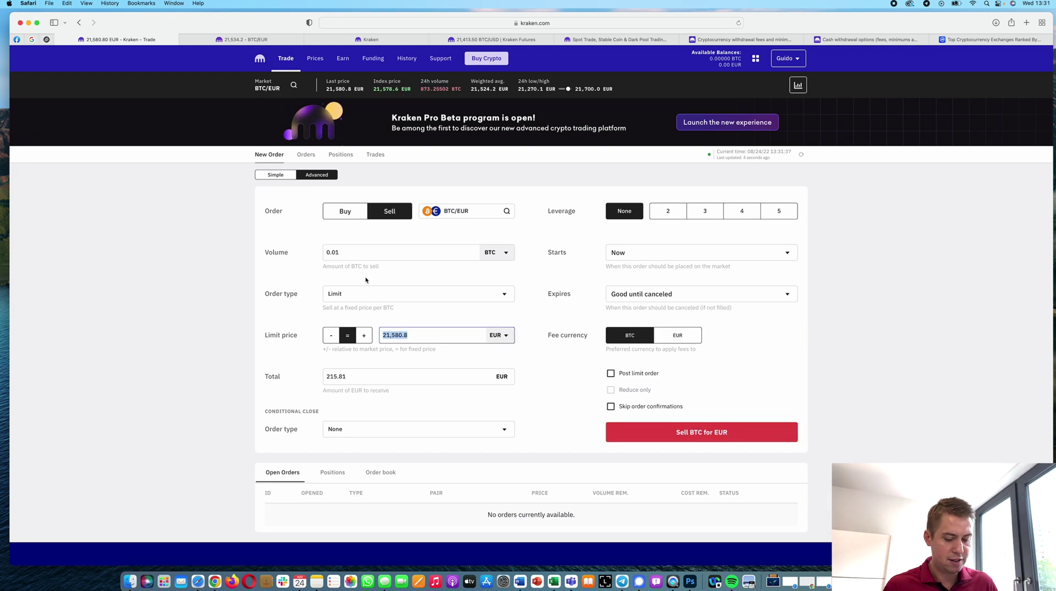
pyautogui.write('25,000')
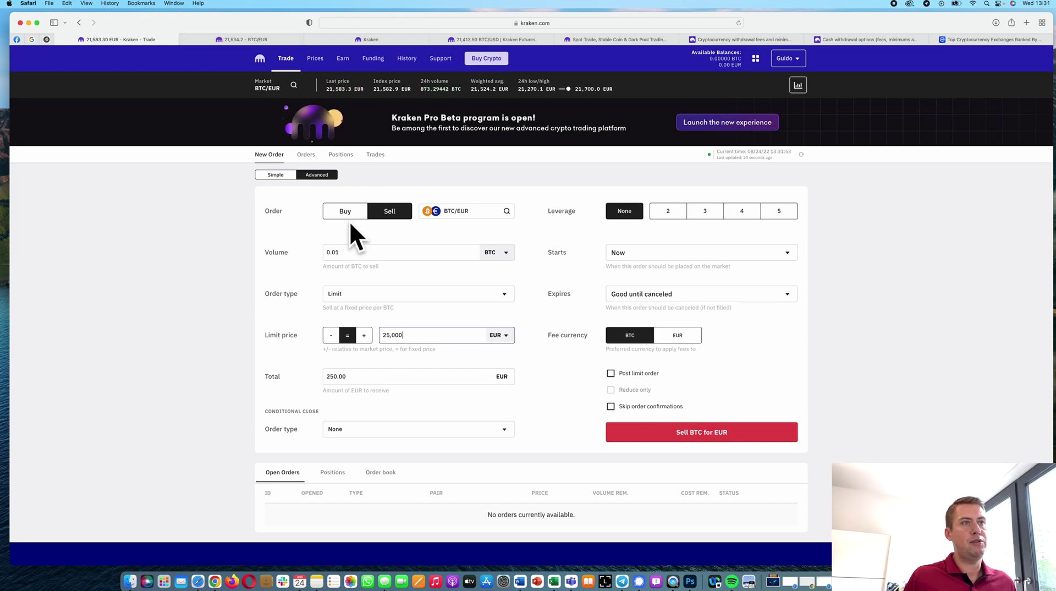
# - Go to the Kraken Pro BTC/EUR page, browsing the EUR market list
pyautogui.click(233, 43)
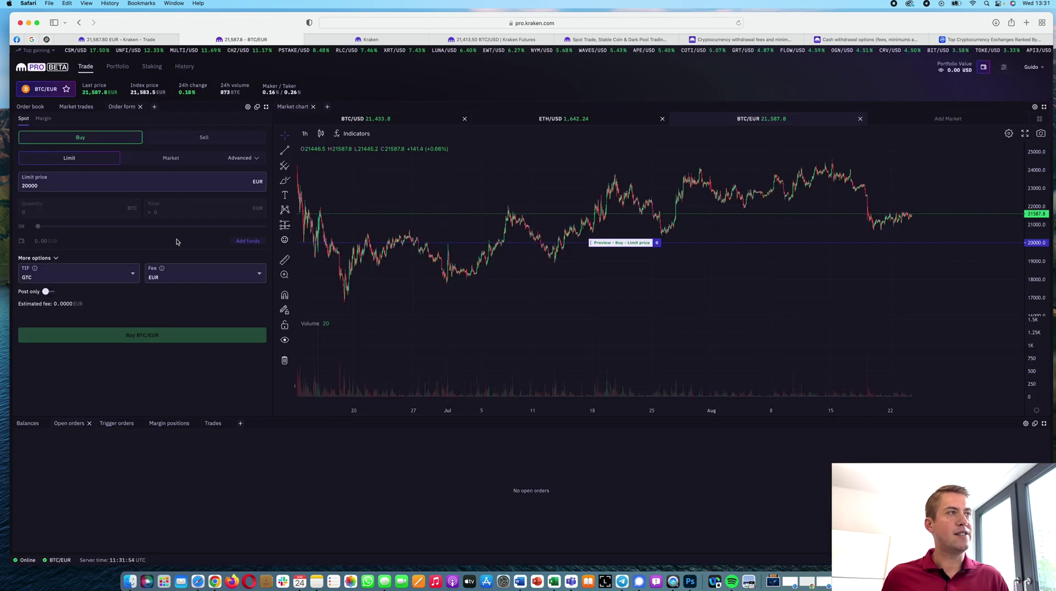
pyautogui.click(44, 91)
pyautogui.scroll(-2, 462, 212)
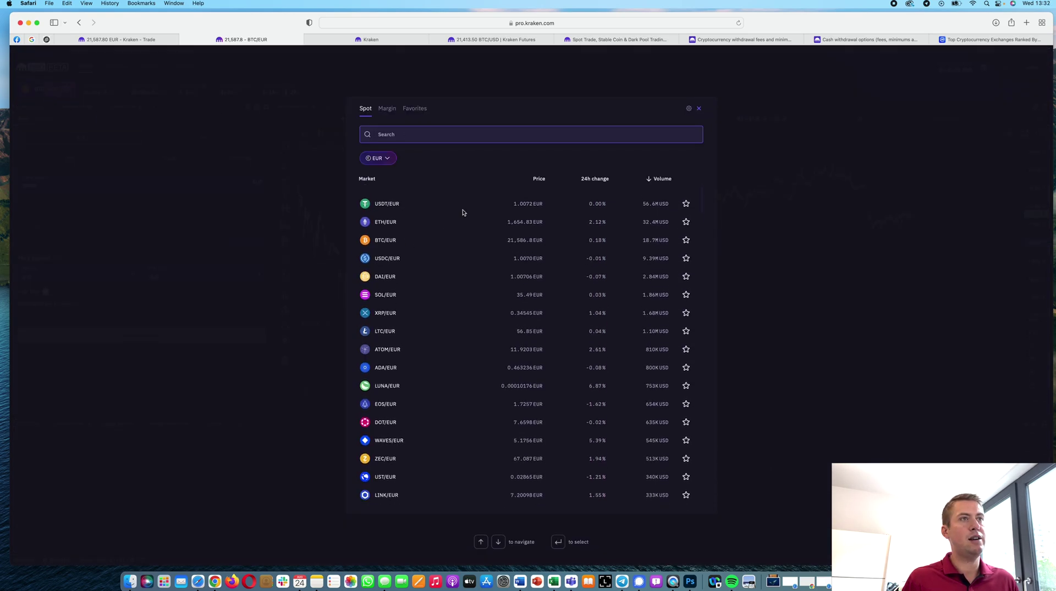
pyautogui.click(699, 108)
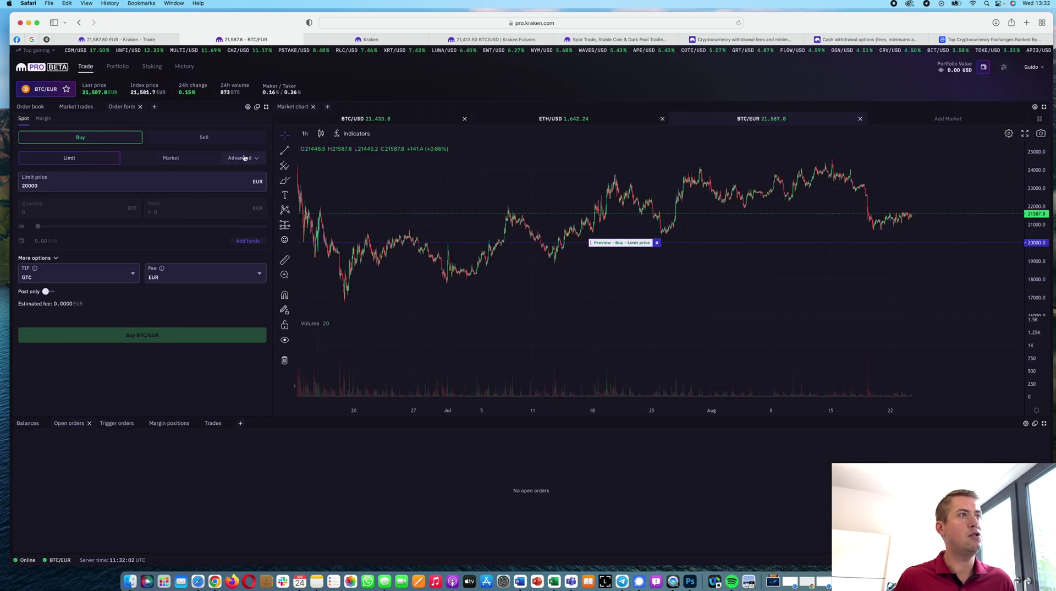
# - Set the Kraken Pro order form to a Market buy
pyautogui.click(207, 139)
pyautogui.click(113, 138)
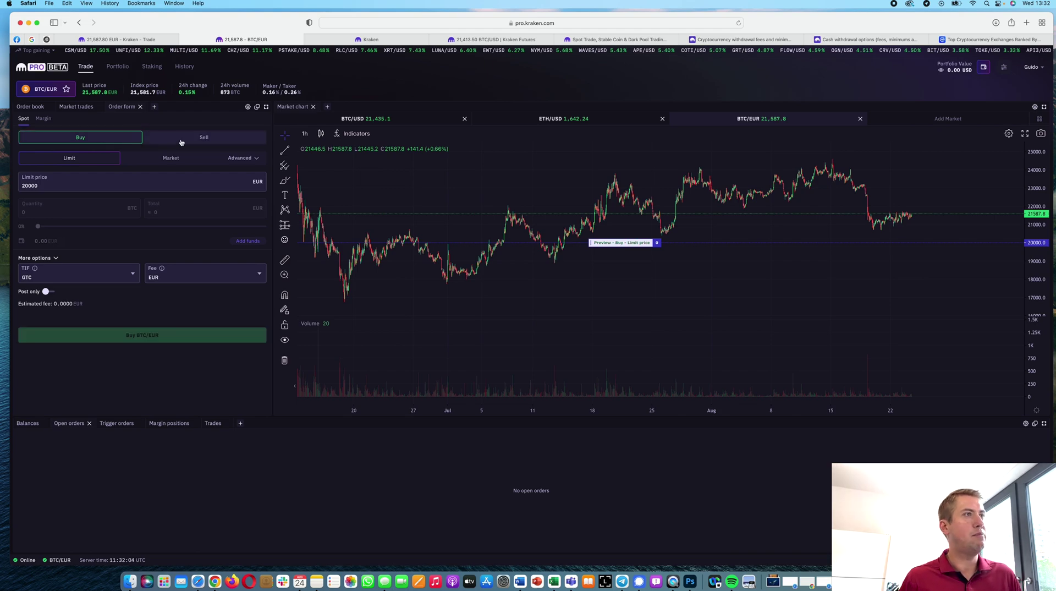
pyautogui.click(149, 160)
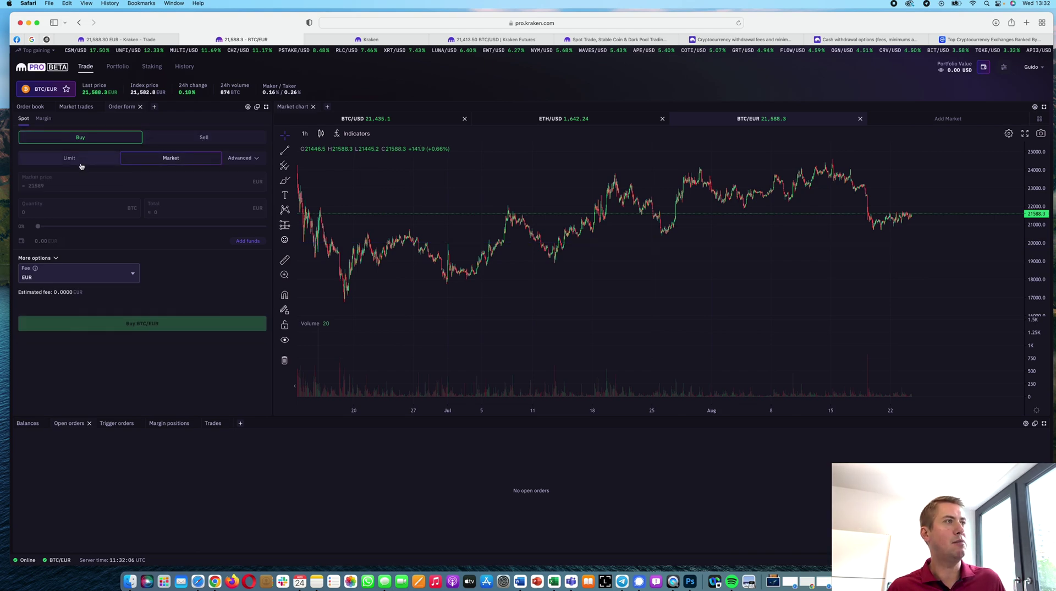
pyautogui.click(203, 139)
pyautogui.click(101, 138)
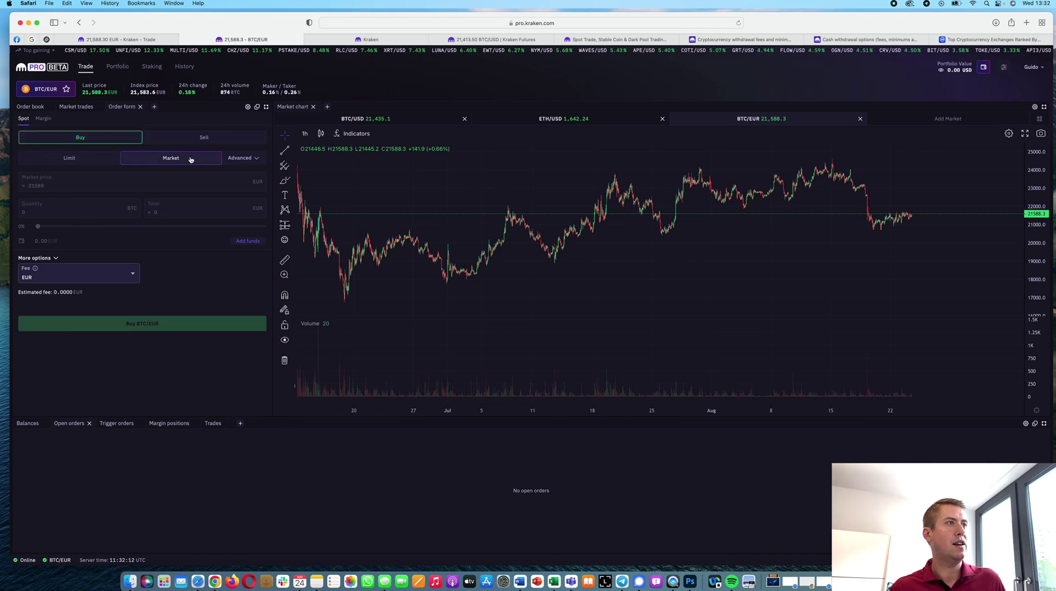
# - Choose Limit and enter a 20000 EUR limit price for the BTC buy
pyautogui.click(101, 158)
pyautogui.moveTo(61, 185); pyautogui.dragTo(22, 187)
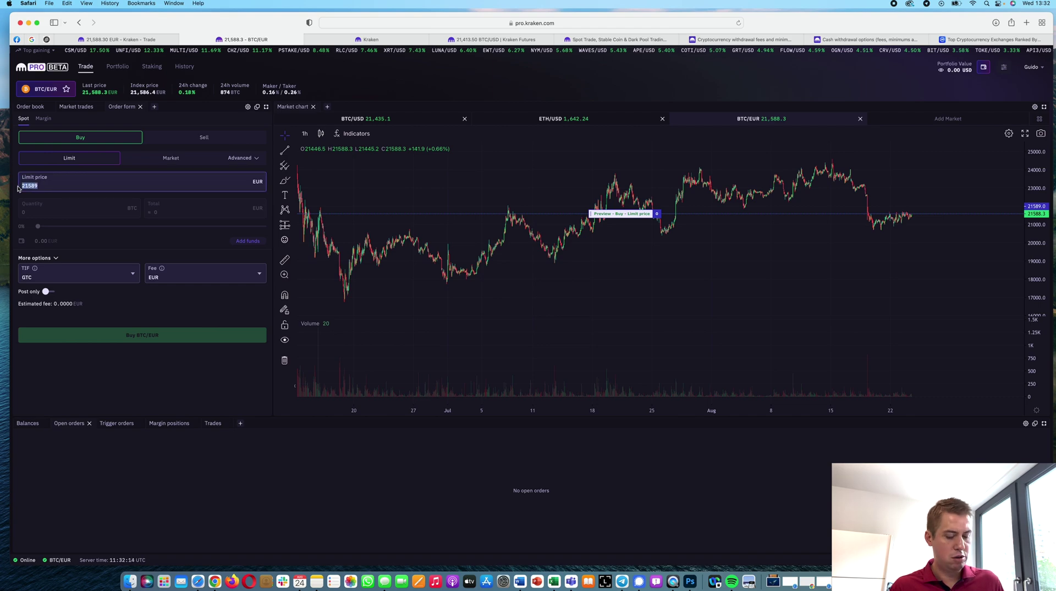
pyautogui.write('20000')
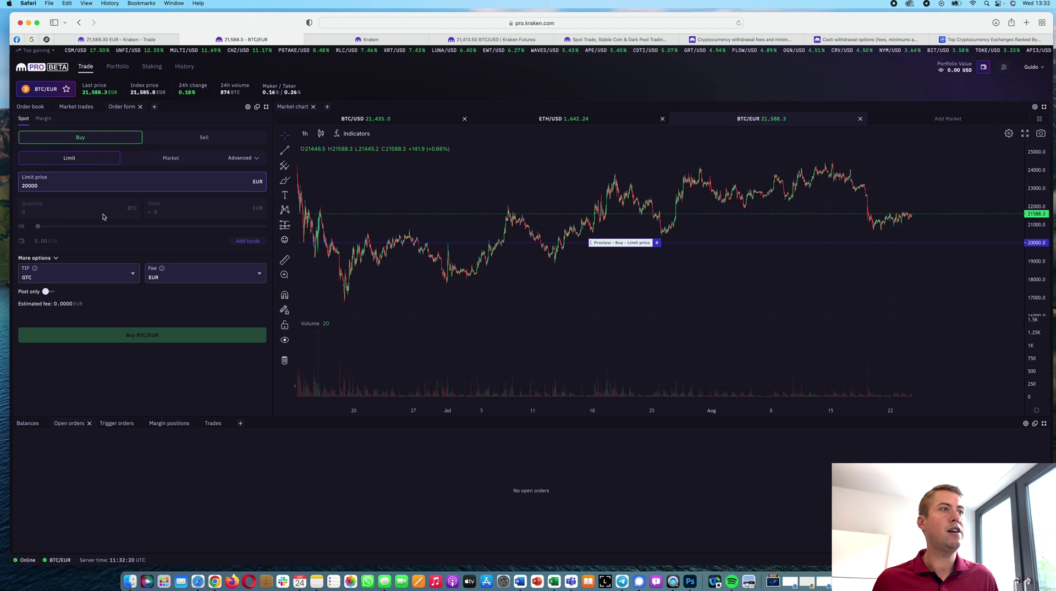
pyautogui.scroll(-5, 549, 229)
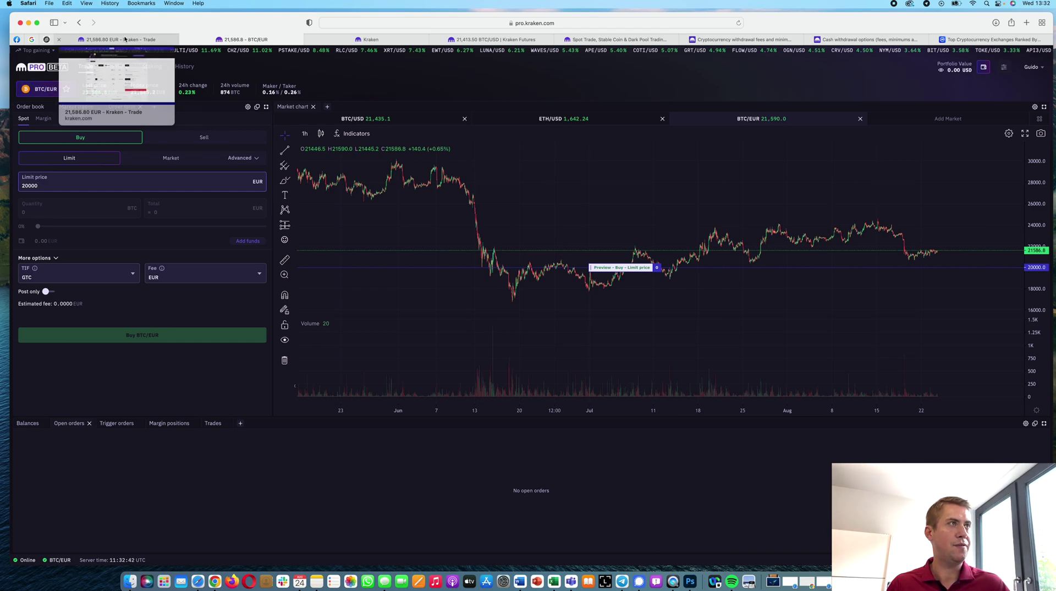
# - Switch to the Kraken Futures BTC/USD Perpetual trading page
pyautogui.click(125, 39)
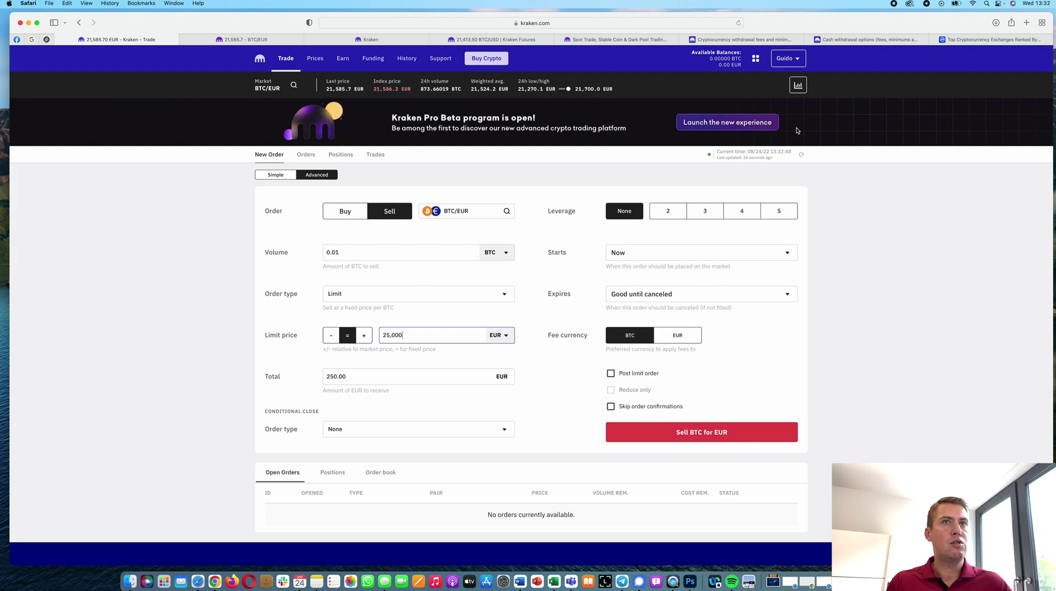
pyautogui.click(756, 60)
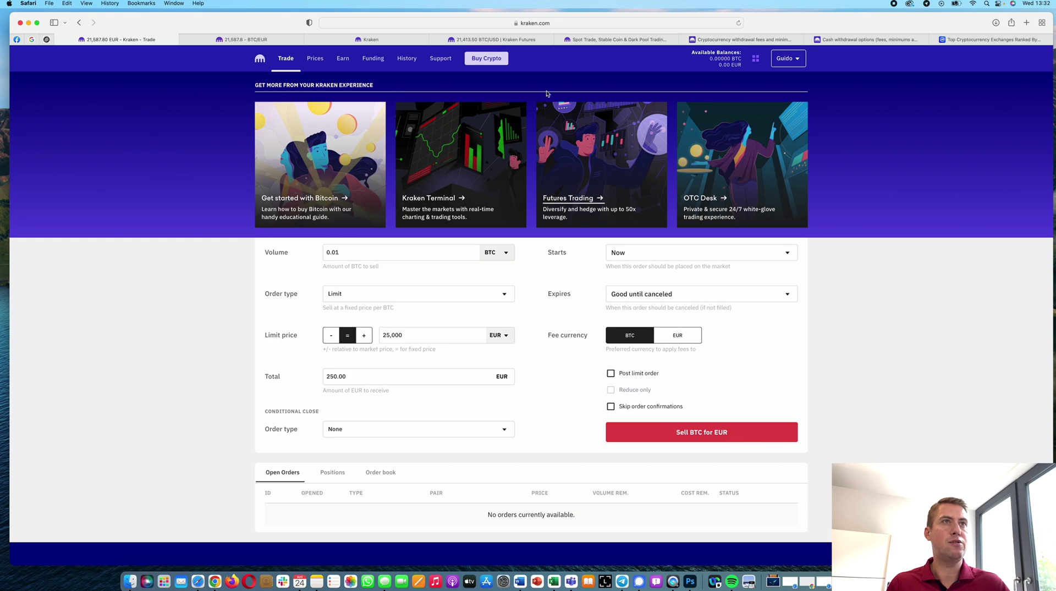
pyautogui.click(492, 39)
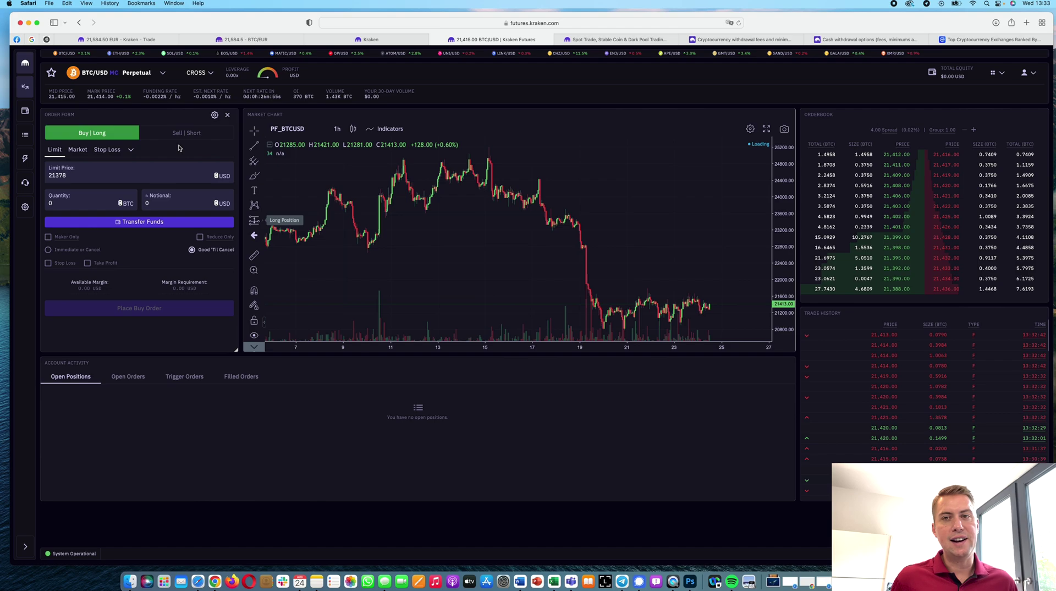
# - Make the BTC/USD Perpetual order a Sell/Short limit at 23000 USD
pyautogui.click(186, 135)
pyautogui.click(154, 134)
pyautogui.click(153, 134)
pyautogui.click(80, 151)
pyautogui.click(51, 150)
pyautogui.moveTo(83, 175); pyautogui.dragTo(35, 175)
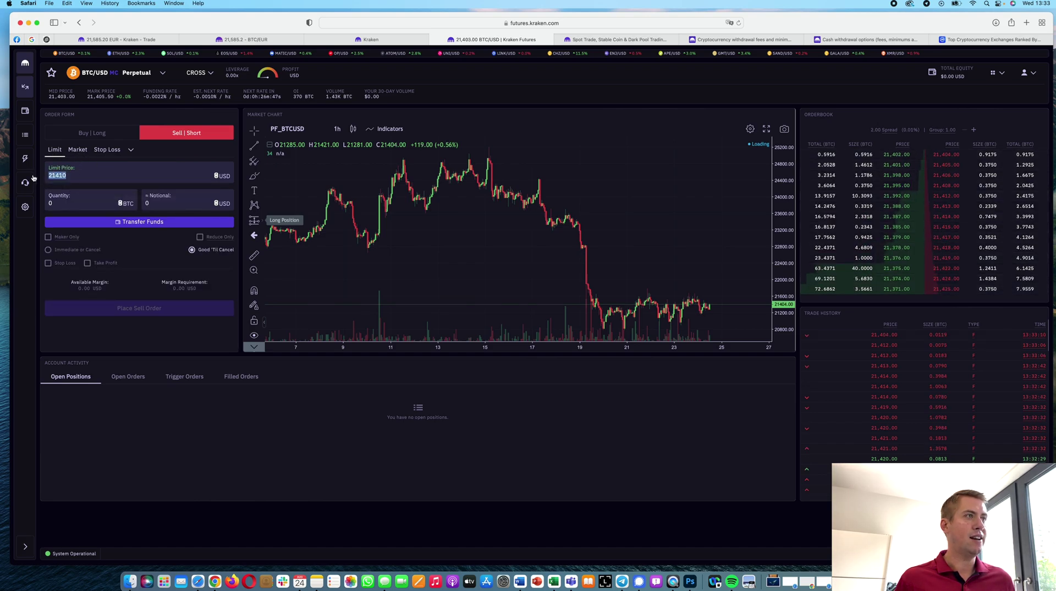
pyautogui.write('23000')
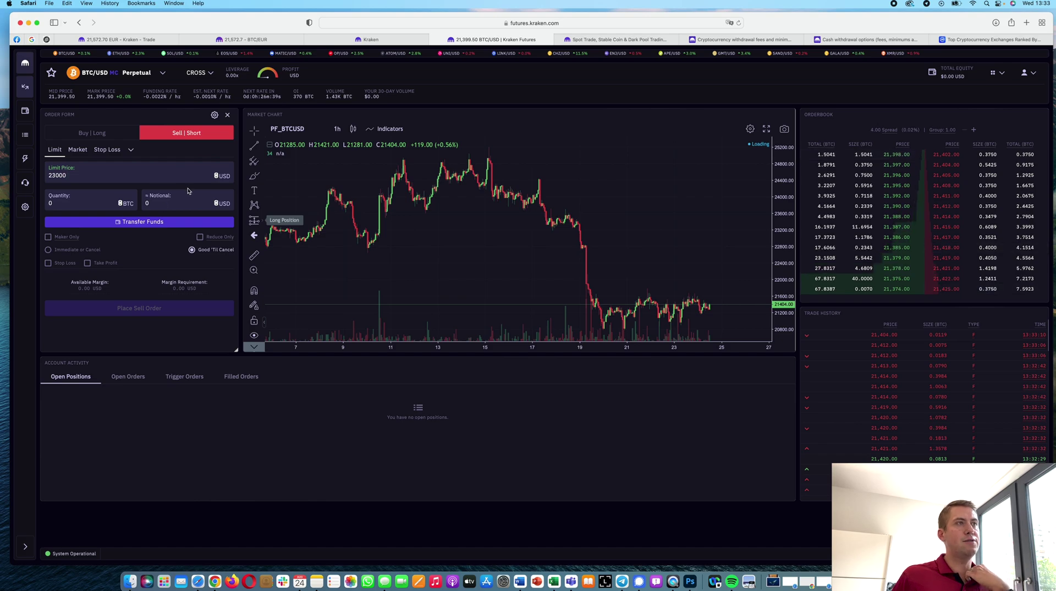
pyautogui.click(135, 39)
pyautogui.click(501, 41)
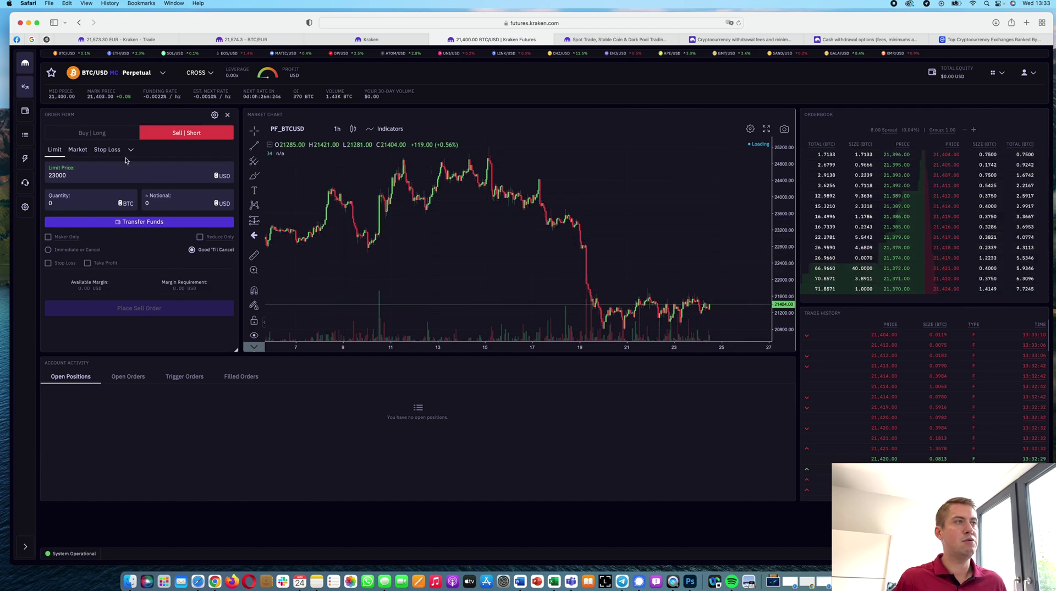
# - Switch the futures order form to a Buy/Long Market order
pyautogui.click(91, 133)
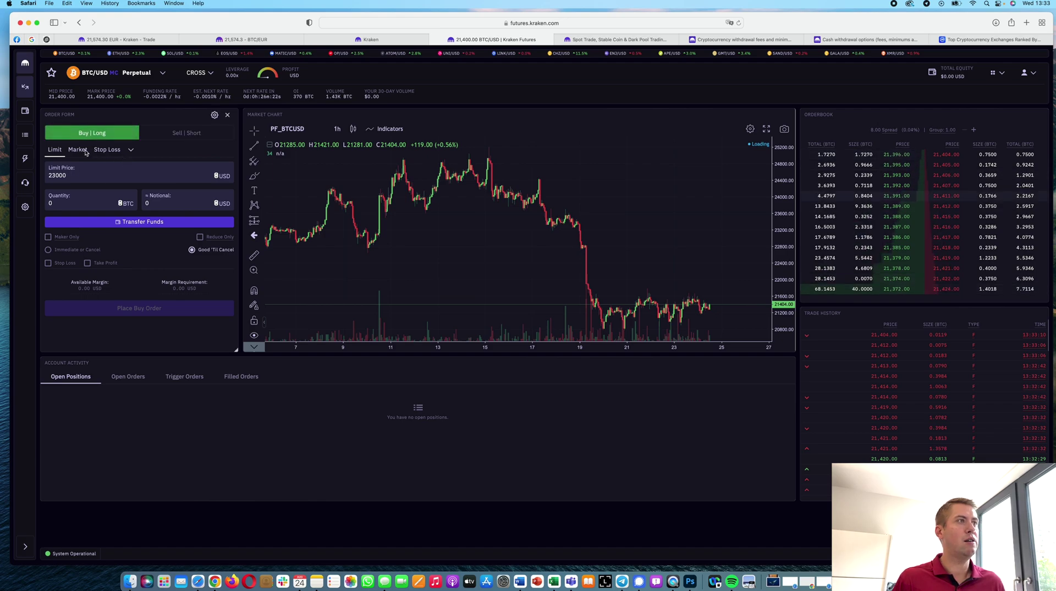
pyautogui.click(77, 150)
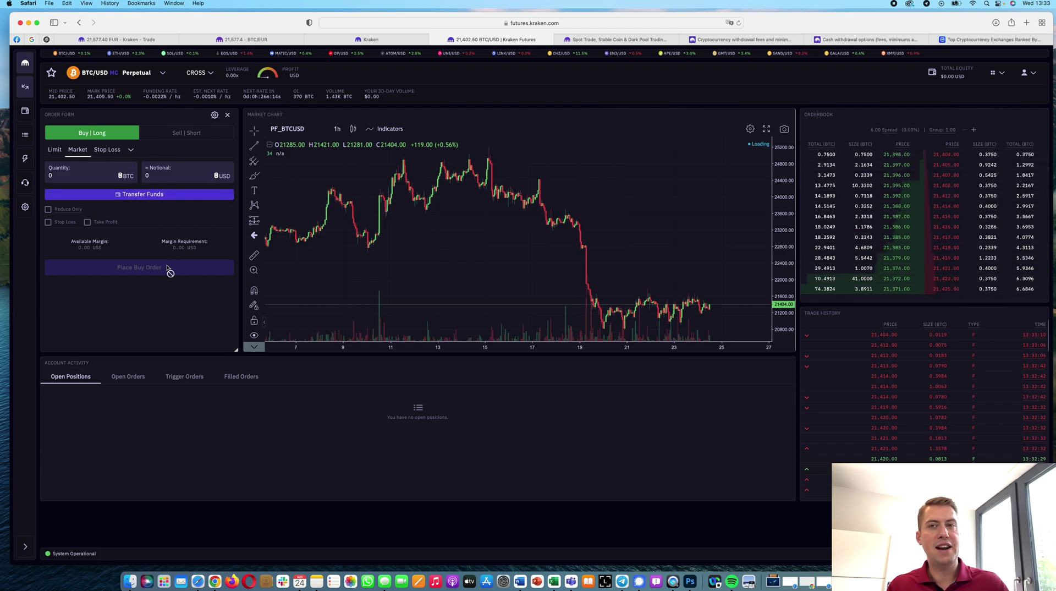
pyautogui.moveTo(177, 101)
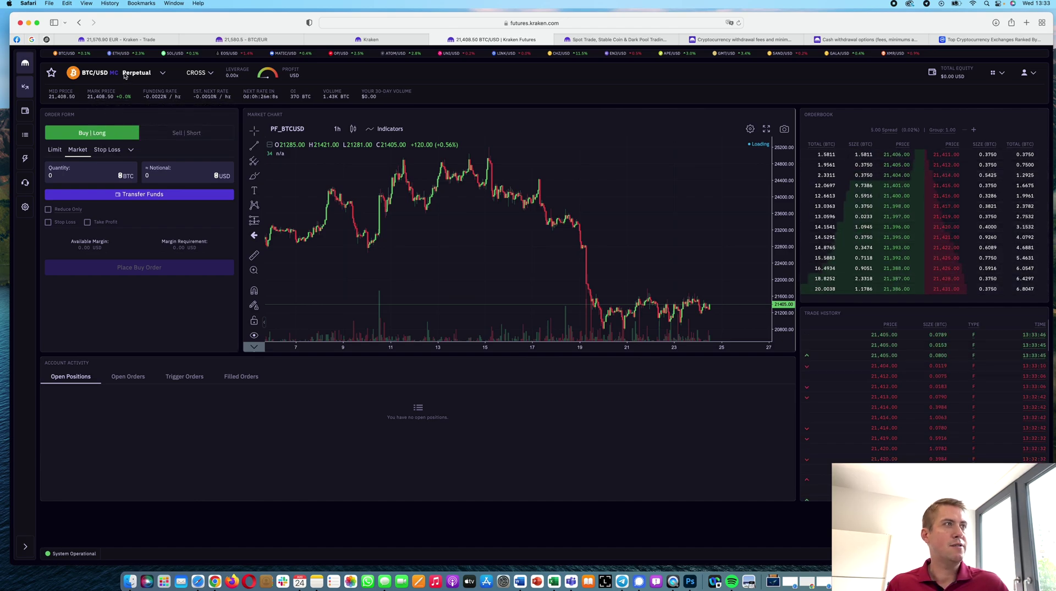
pyautogui.moveTo(127, 97)
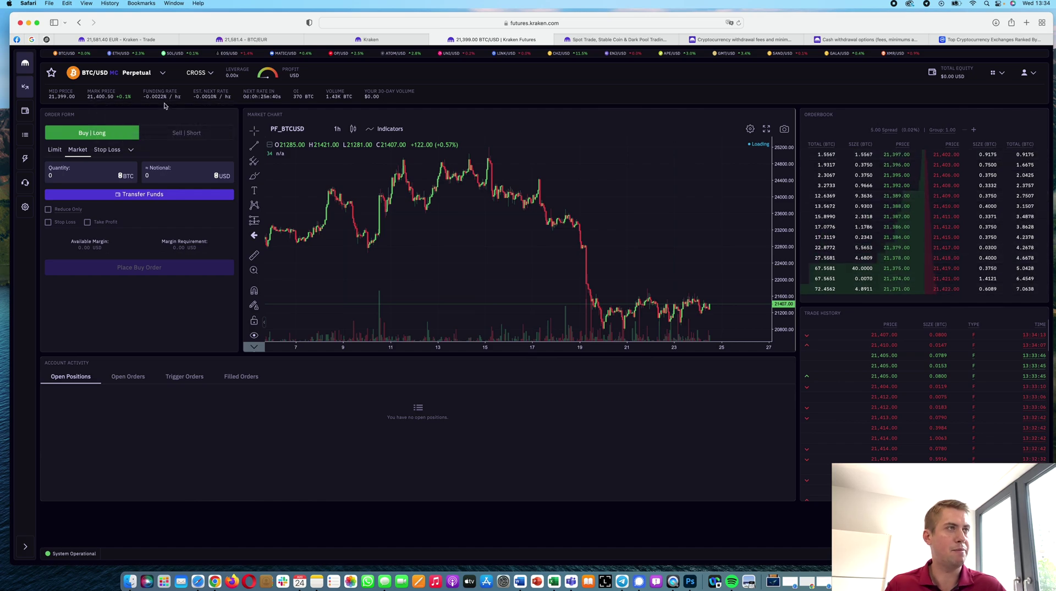
pyautogui.moveTo(189, 161)
pyautogui.scroll(-1, 189, 161)
pyautogui.scroll(1, 188, 160)
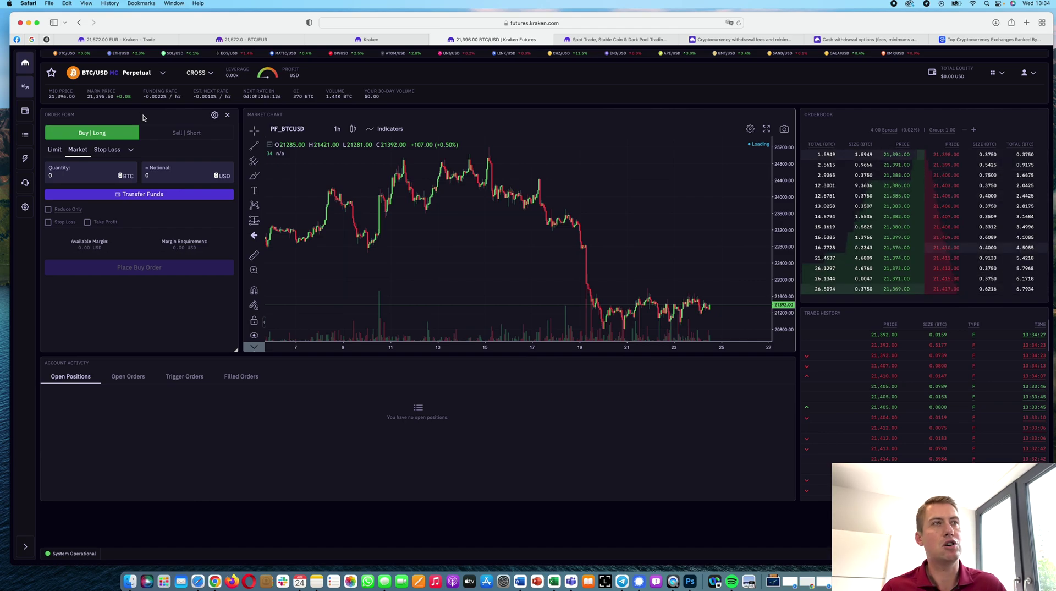
pyautogui.click(208, 77)
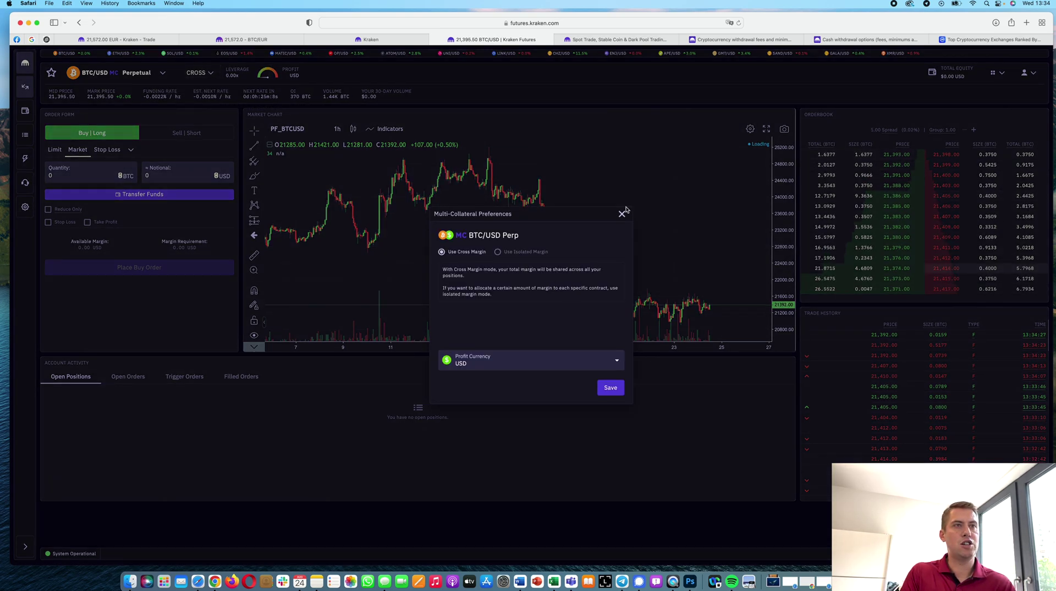
pyautogui.moveTo(622, 214); pyautogui.dragTo(614, 202)
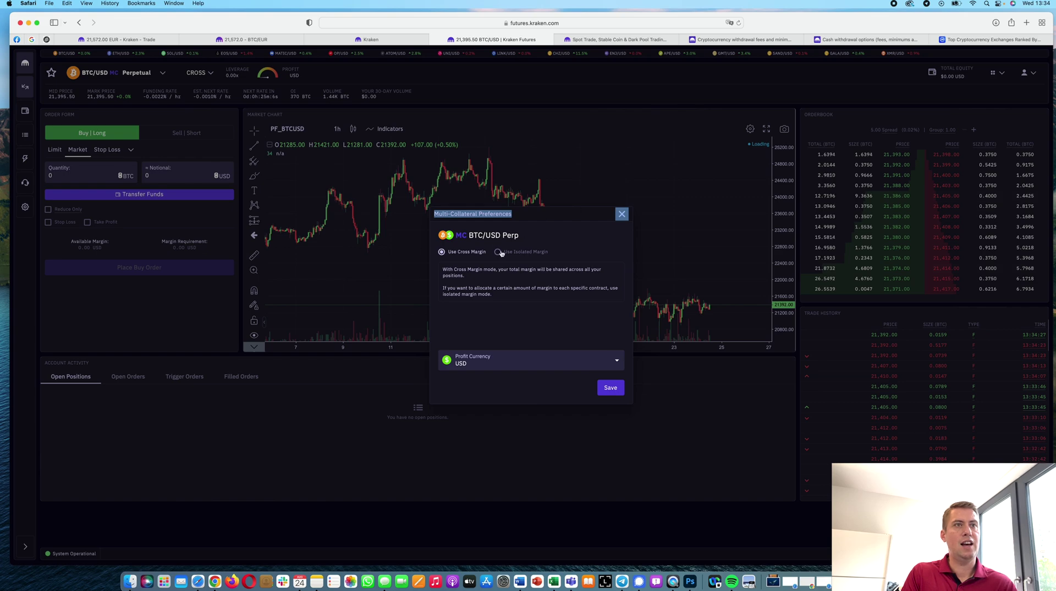
pyautogui.click(498, 252)
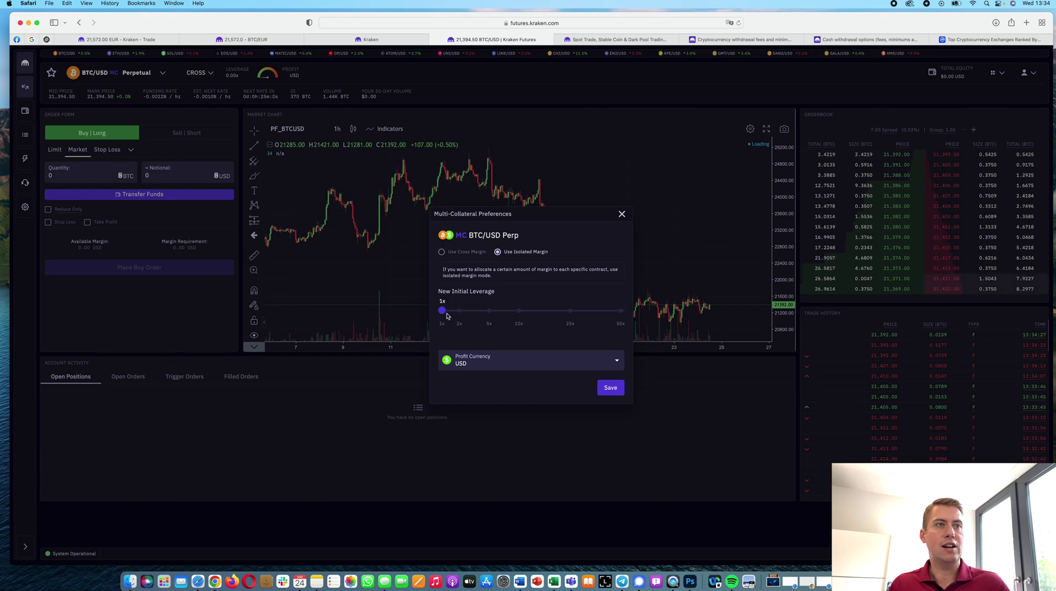
pyautogui.moveTo(442, 311)
pyautogui.mouseDown()
pyautogui.moveTo(469, 311)
pyautogui.moveTo(441, 311)
pyautogui.mouseUp()
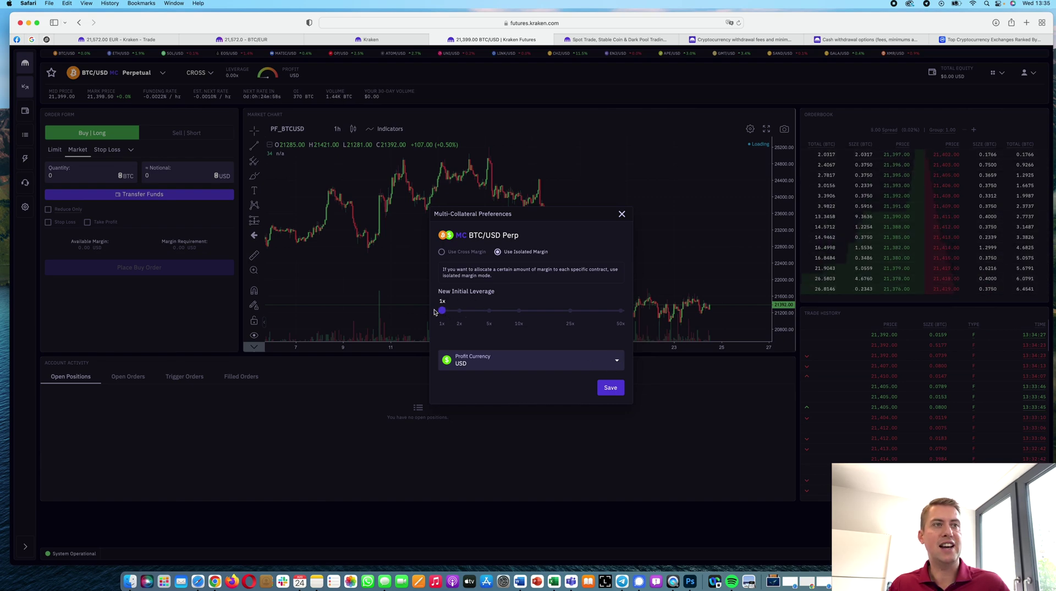
pyautogui.click(627, 215)
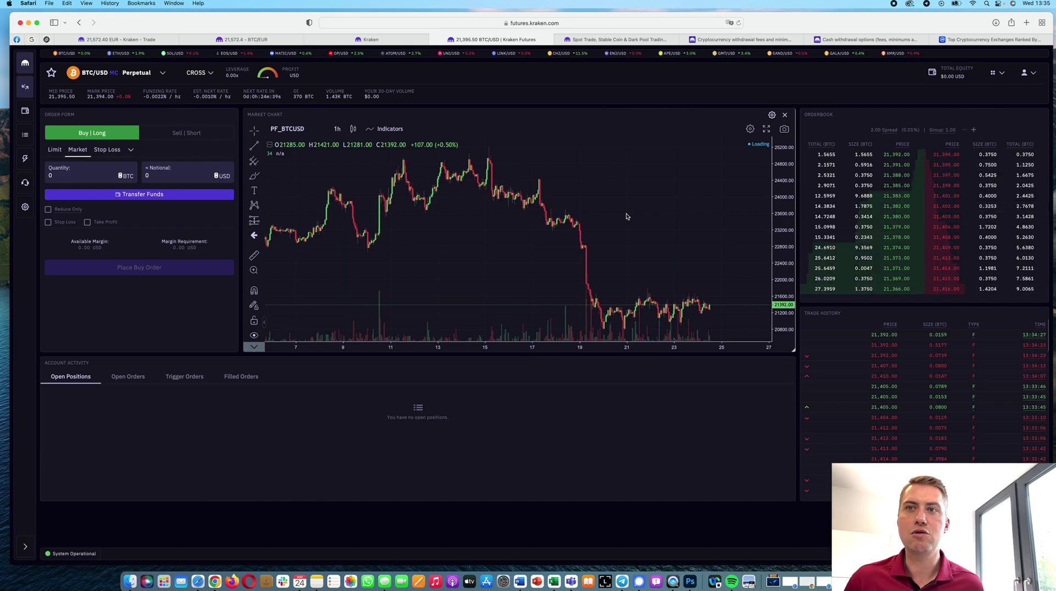
# - Return to the Kraken - Trade tab and review its 0.01 BTC limit sell at 25,000 EUR
pyautogui.click(371, 39)
pyautogui.click(127, 44)
pyautogui.click(215, 42)
pyautogui.click(132, 41)
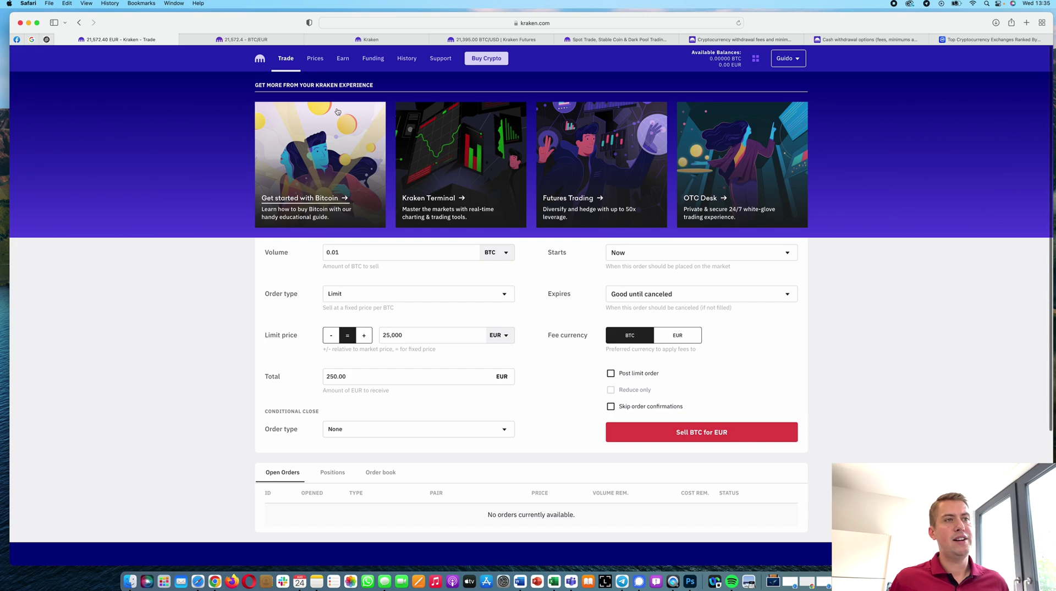
pyautogui.scroll(-5, 474, 235)
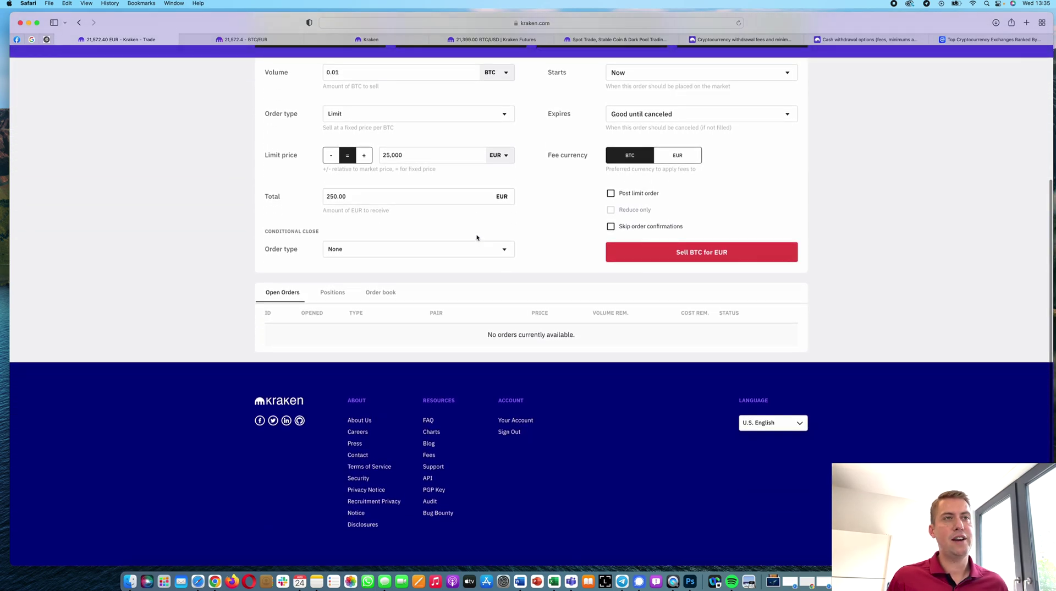
pyautogui.scroll(2, 461, 228)
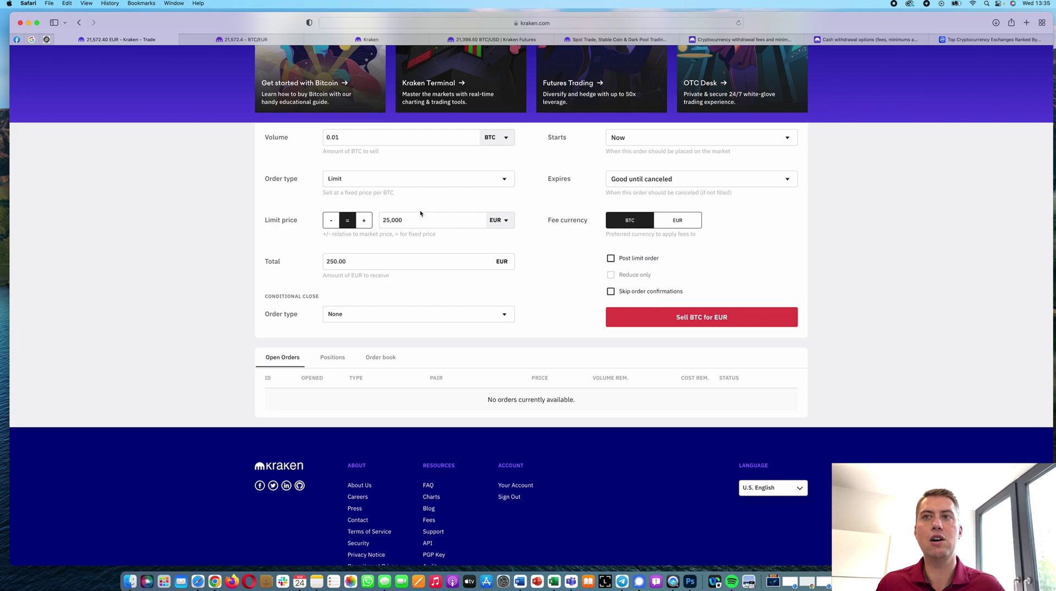
pyautogui.scroll(-1, 542, 241)
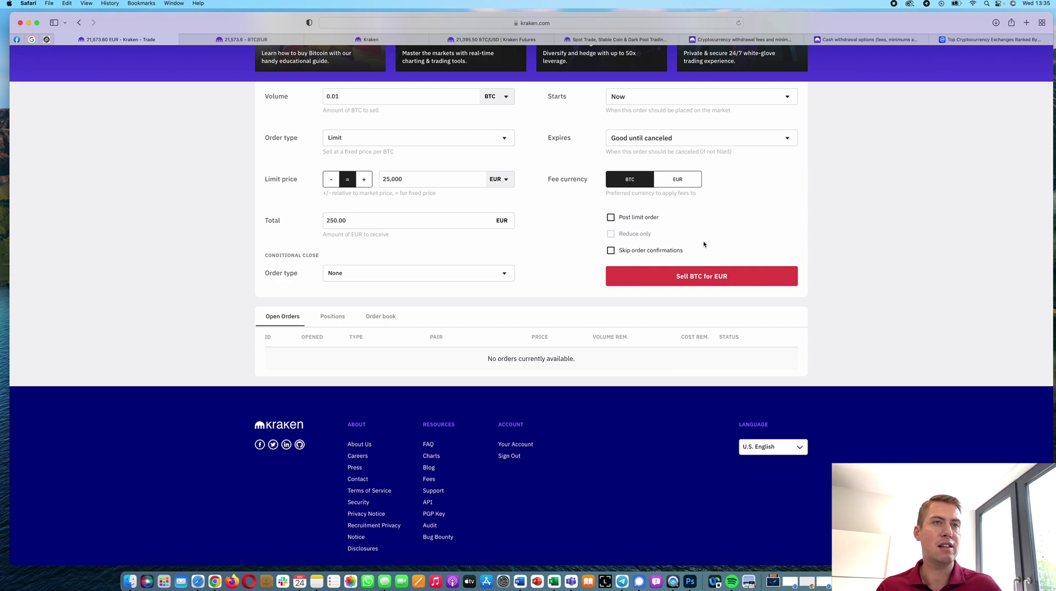
pyautogui.scroll(-1, 679, 245)
pyautogui.scroll(3, 677, 248)
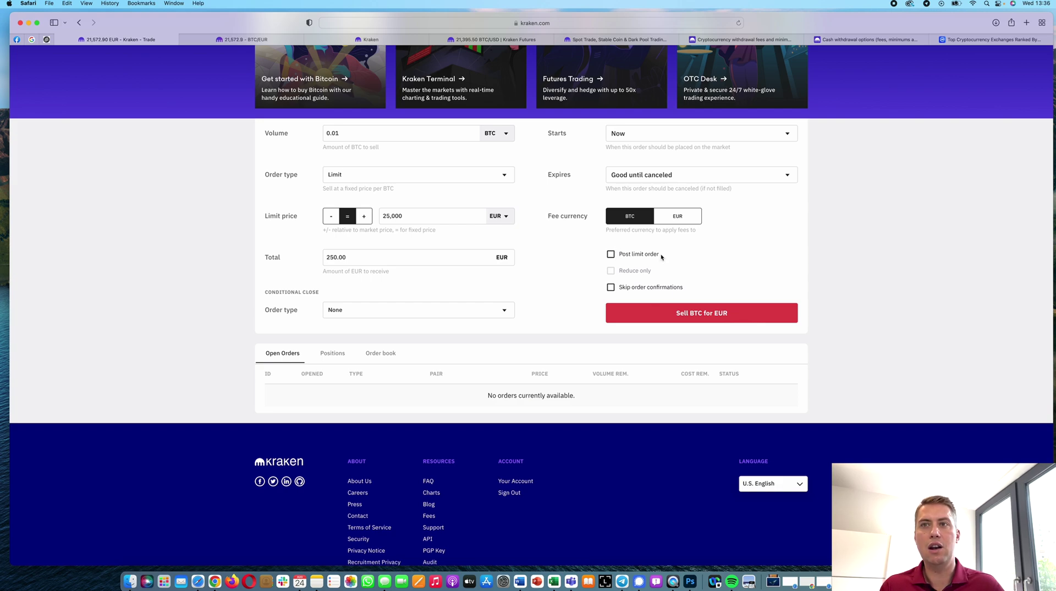
pyautogui.scroll(5, 754, 284)
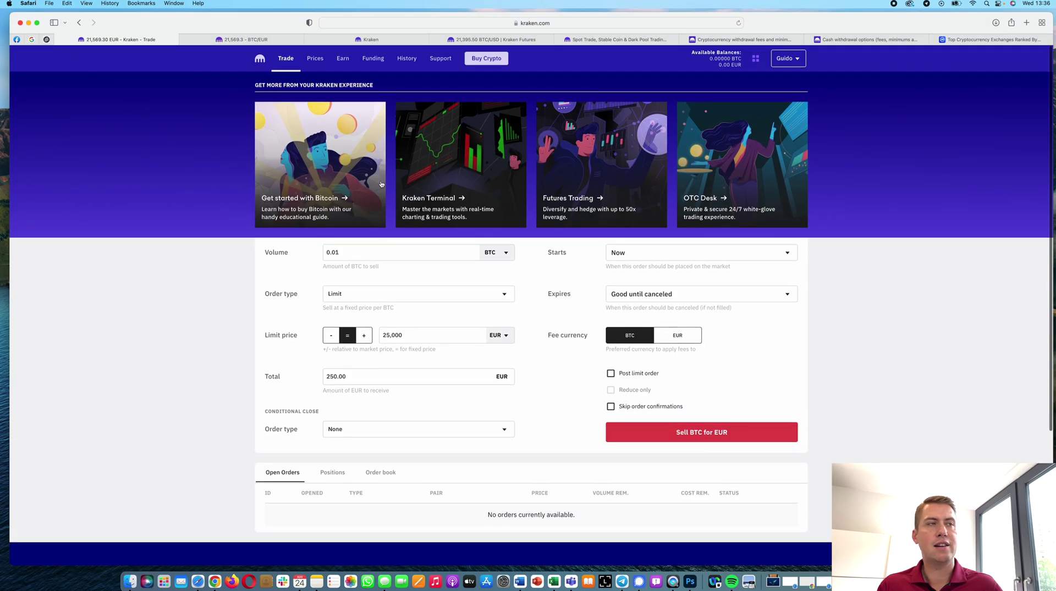
# - Open Earn to list stakeable assets such as Kava at 23.00% and Kusama at 18.00%
pyautogui.click(349, 62)
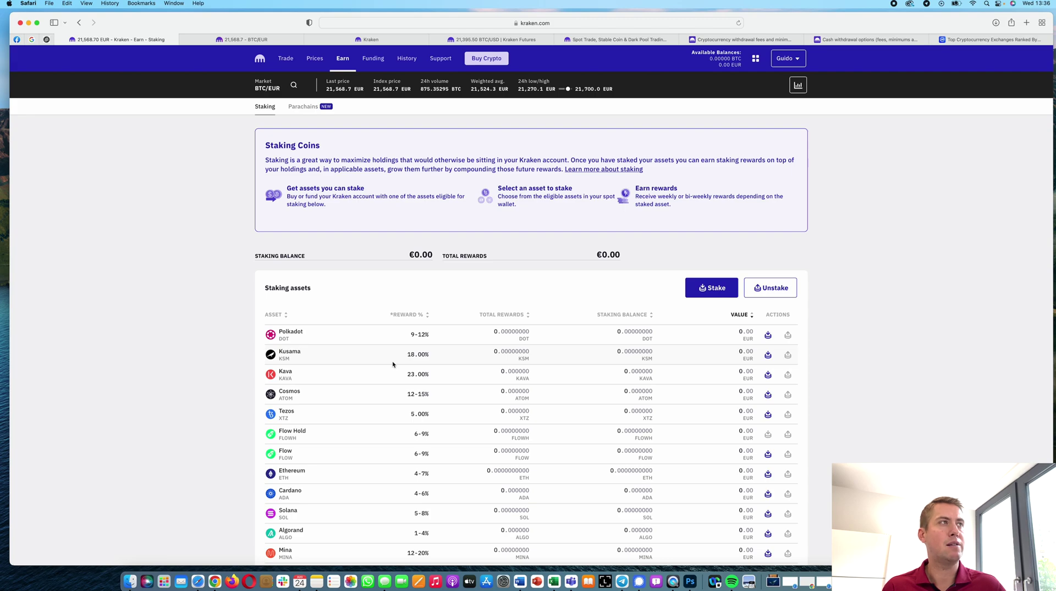
pyautogui.click(715, 288)
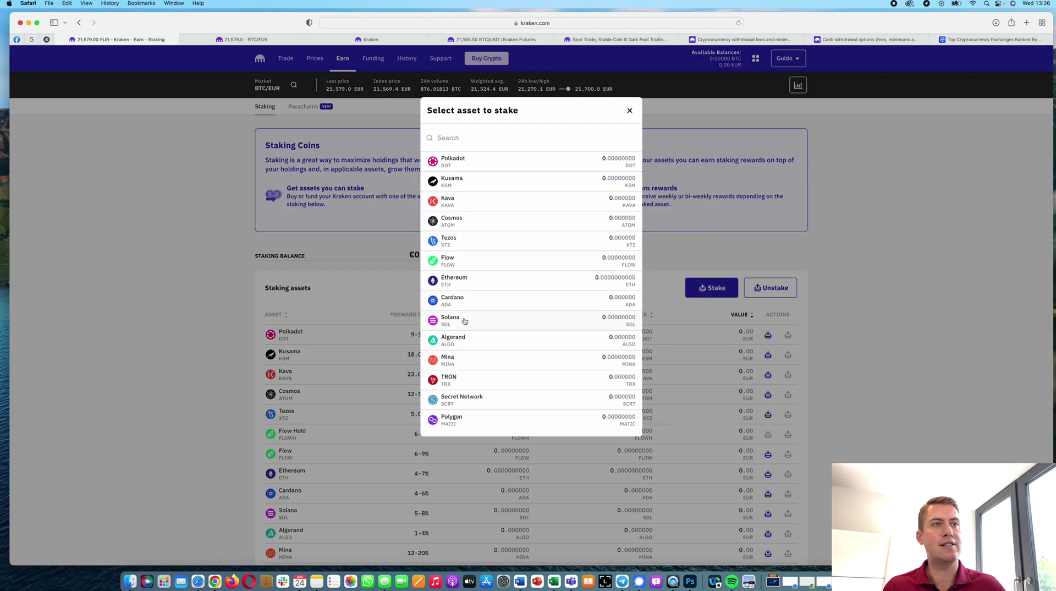
pyautogui.click(488, 163)
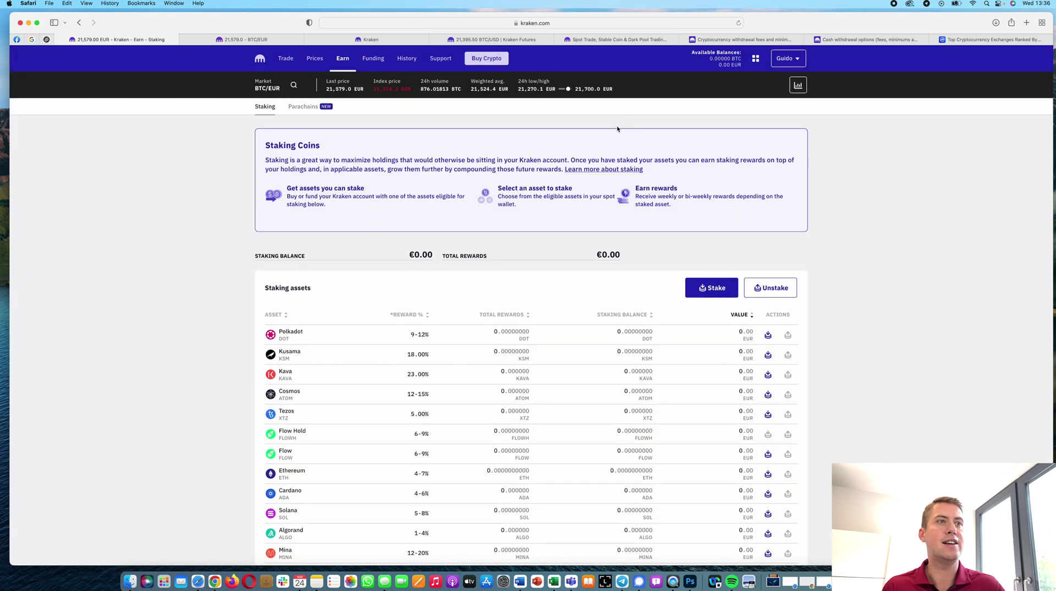
pyautogui.click(627, 115)
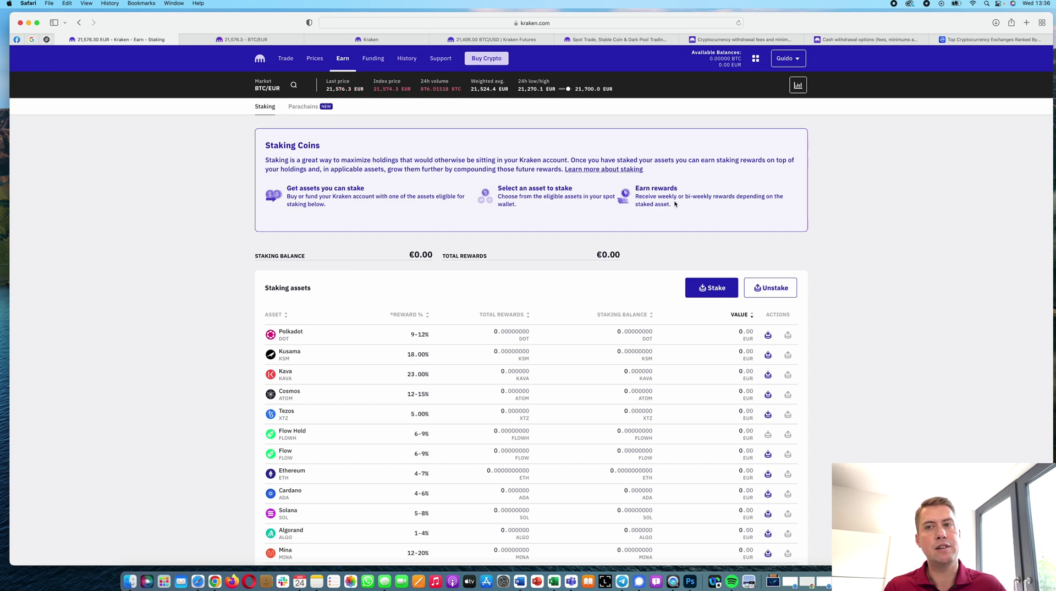
pyautogui.moveTo(657, 196); pyautogui.dragTo(722, 197)
pyautogui.click(715, 205)
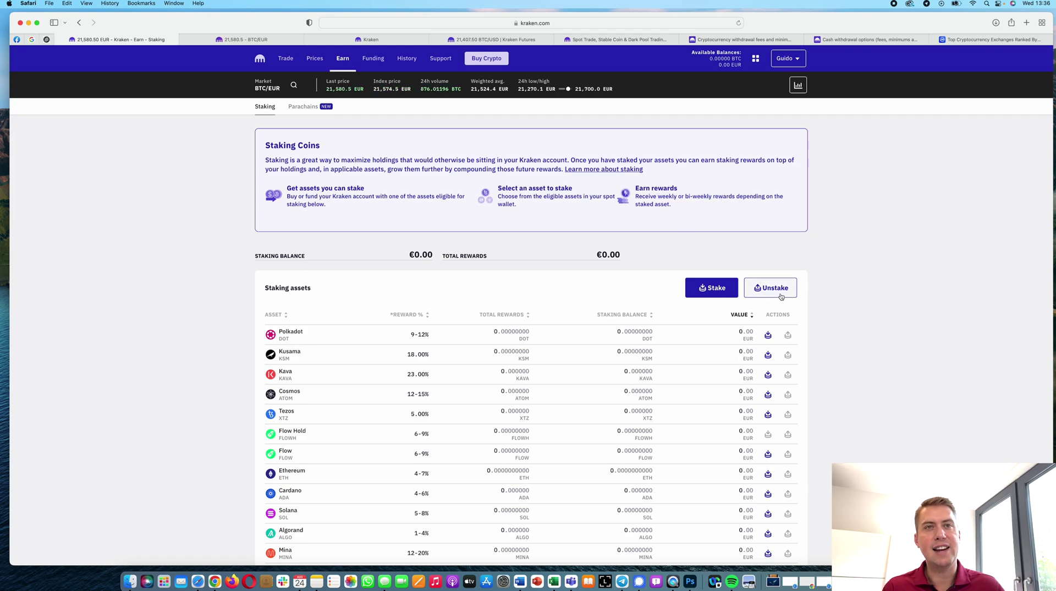